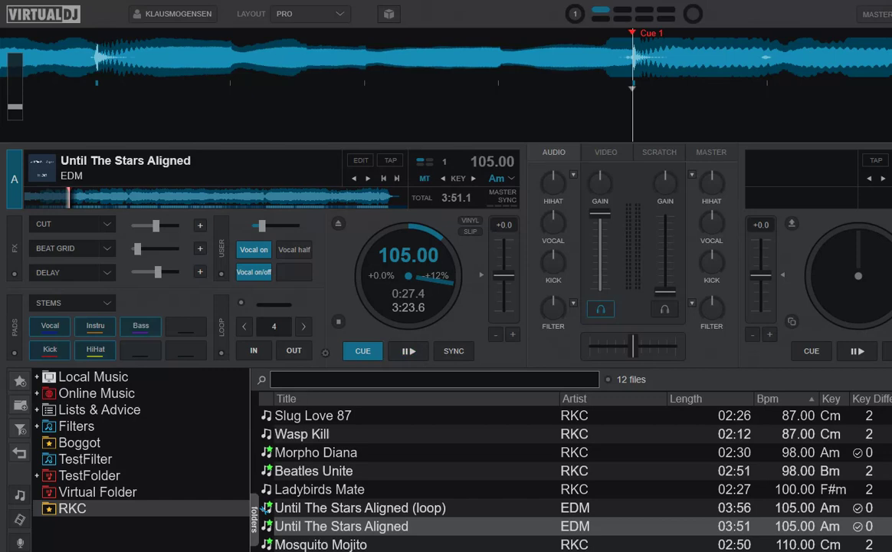
# - Inspect the custom actions that set the vocals to 50% and to 25%
pyautogui.rightClick(254, 251)
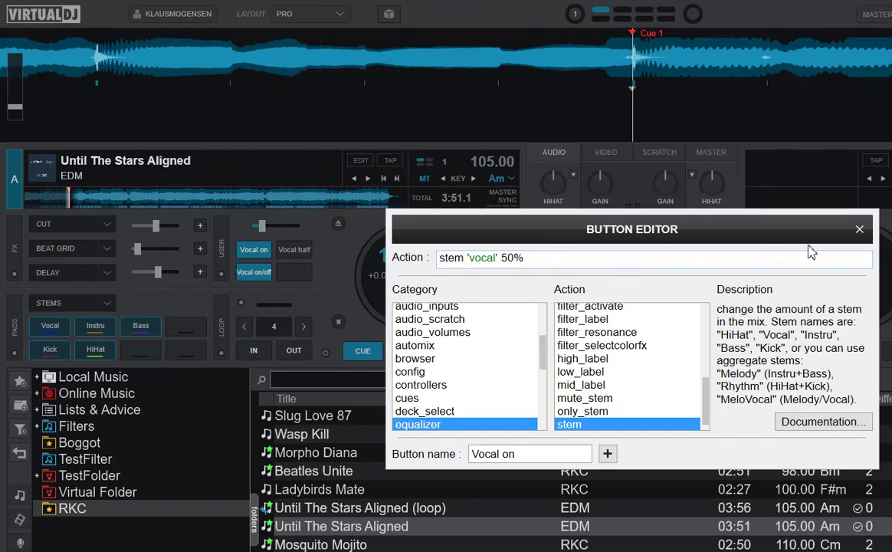
pyautogui.click(859, 229)
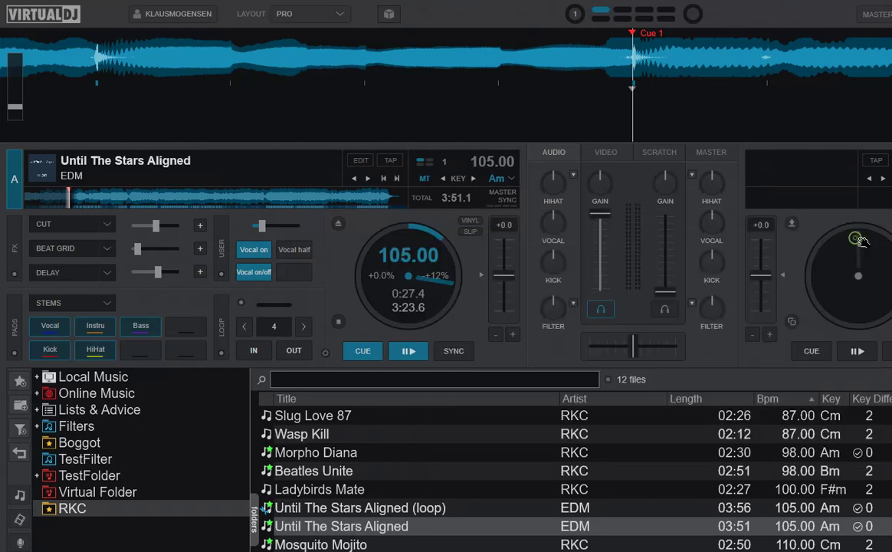
pyautogui.rightClick(295, 250)
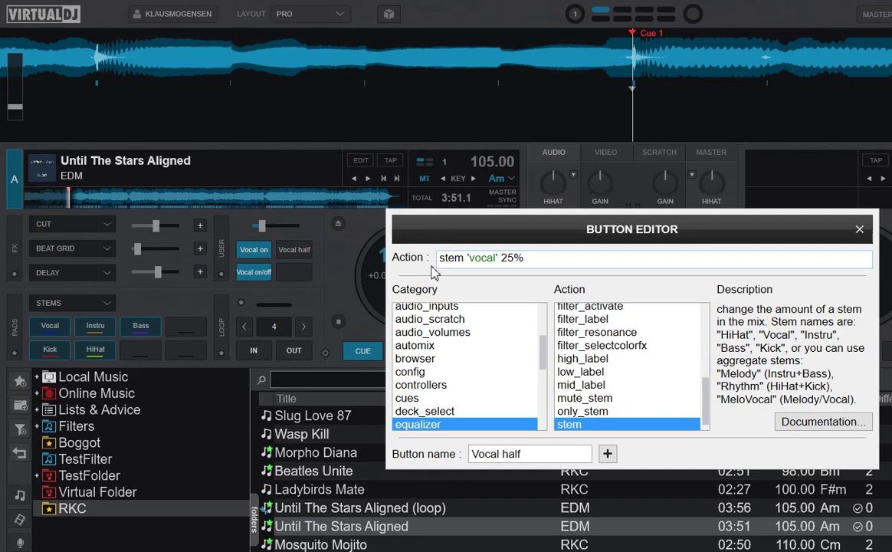
pyautogui.click(859, 229)
# - Play the track, alternating vocals between reduced and normal level, then return to Cue 1
pyautogui.click(409, 346)
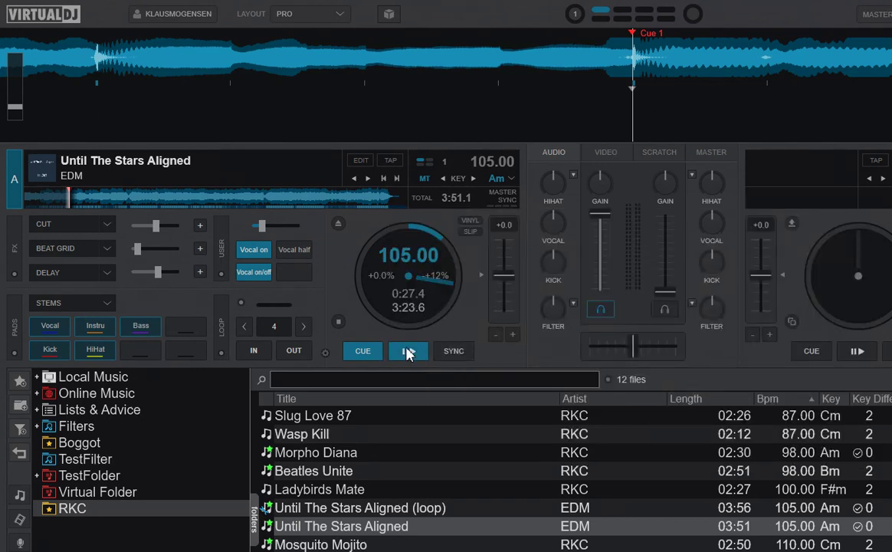
pyautogui.click(294, 251)
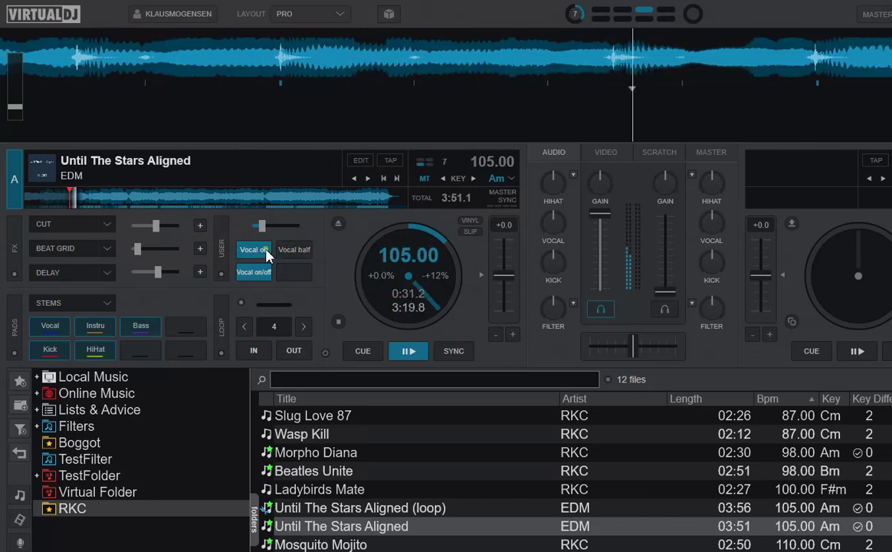
pyautogui.click(264, 252)
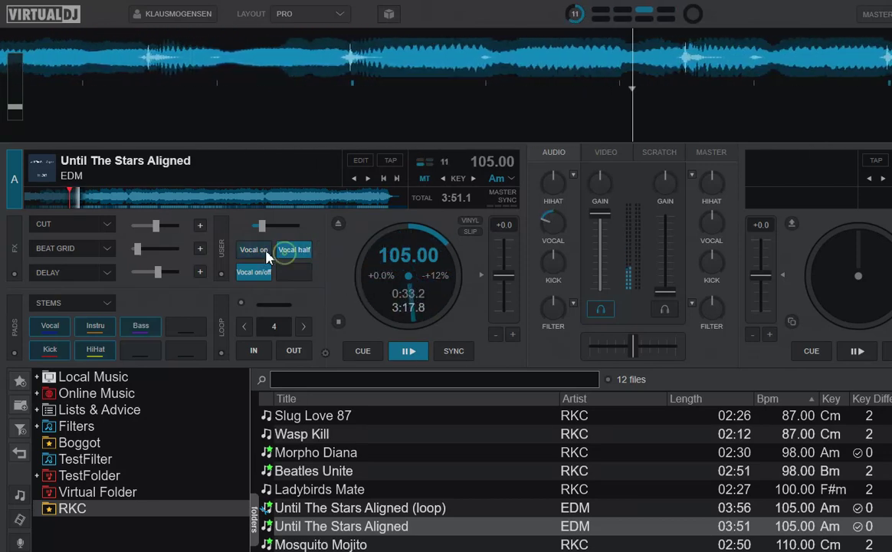
pyautogui.click(287, 253)
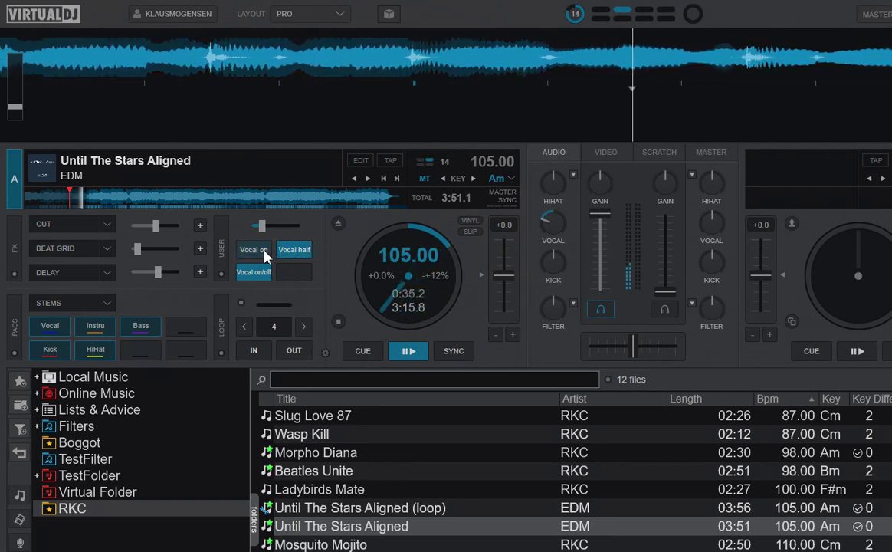
pyautogui.click(264, 253)
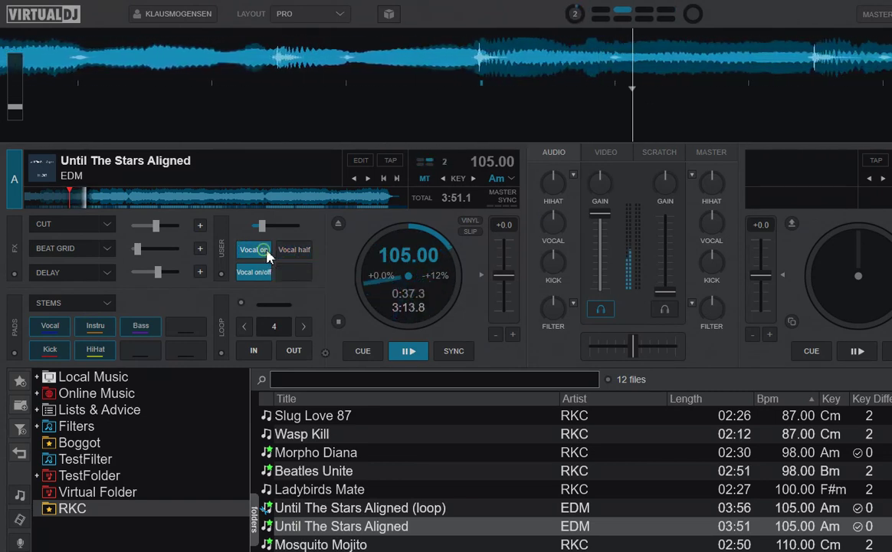
pyautogui.click(362, 350)
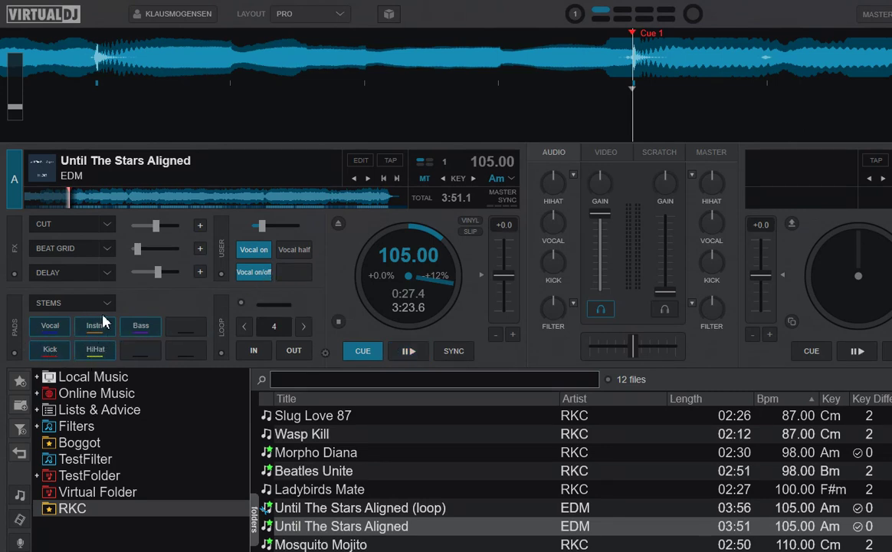
# - Inspect the vocal-mute action, then mute and unmute the vocals during playback, back to Cue 1
pyautogui.rightClick(258, 278)
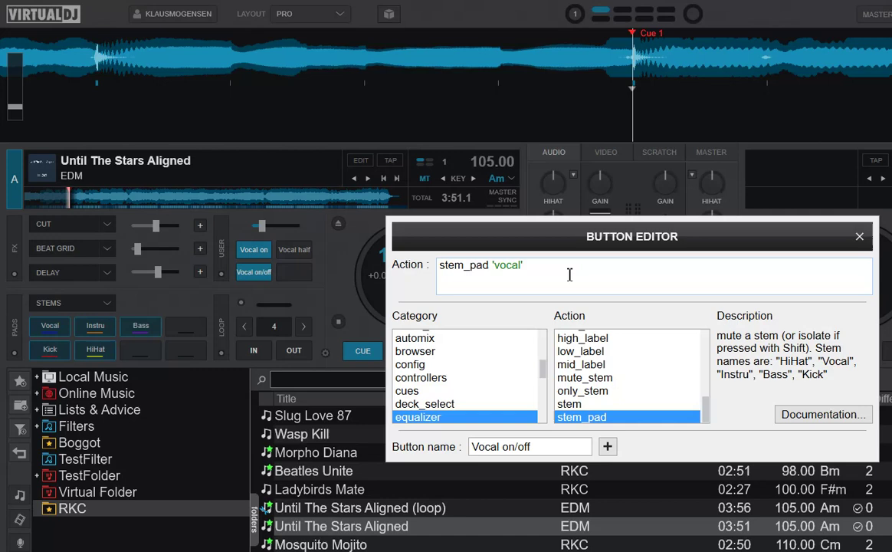
pyautogui.click(859, 238)
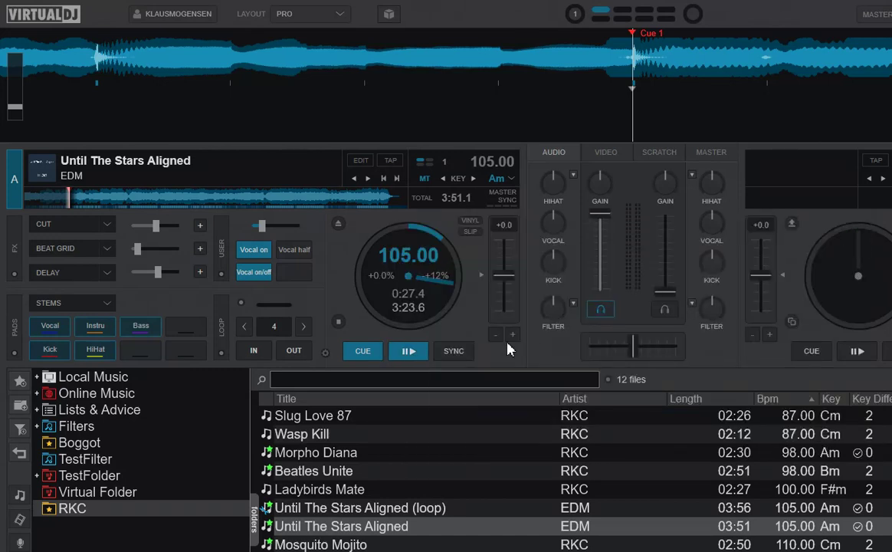
pyautogui.click(419, 351)
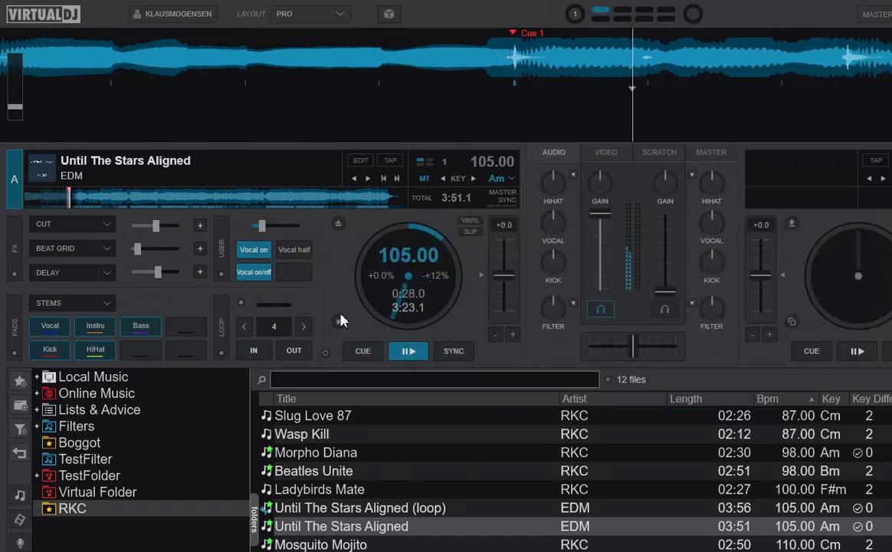
pyautogui.click(259, 274)
pyautogui.click(260, 276)
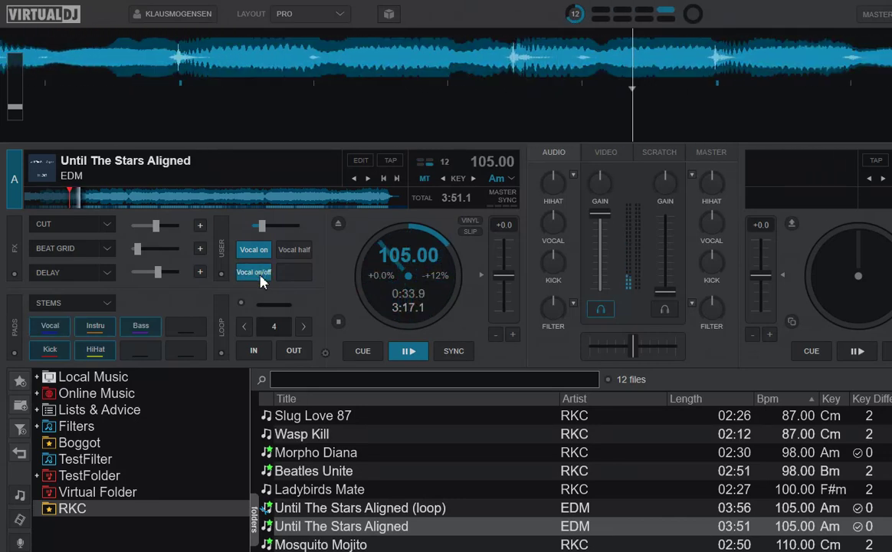
pyautogui.click(363, 353)
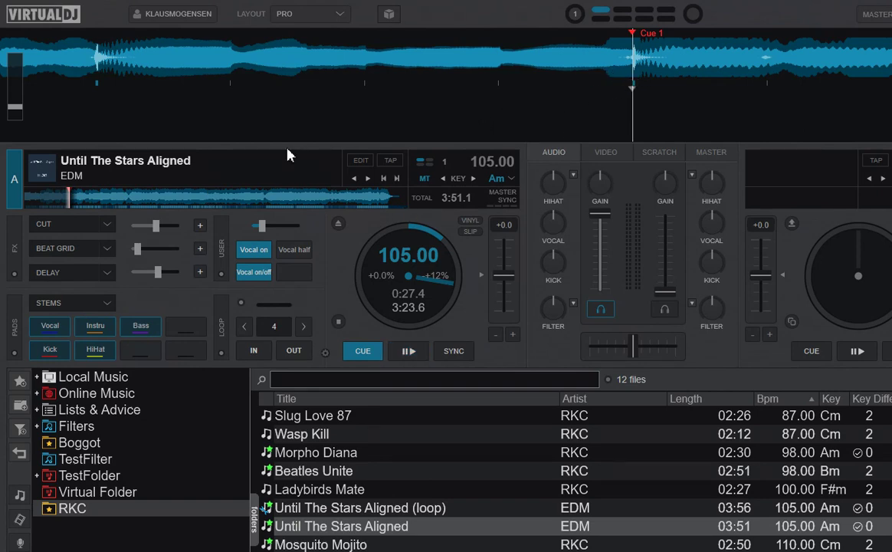
# - Add a new point at the current position in the POI Editor, named Vocals OFF
pyautogui.rightClick(66, 196)
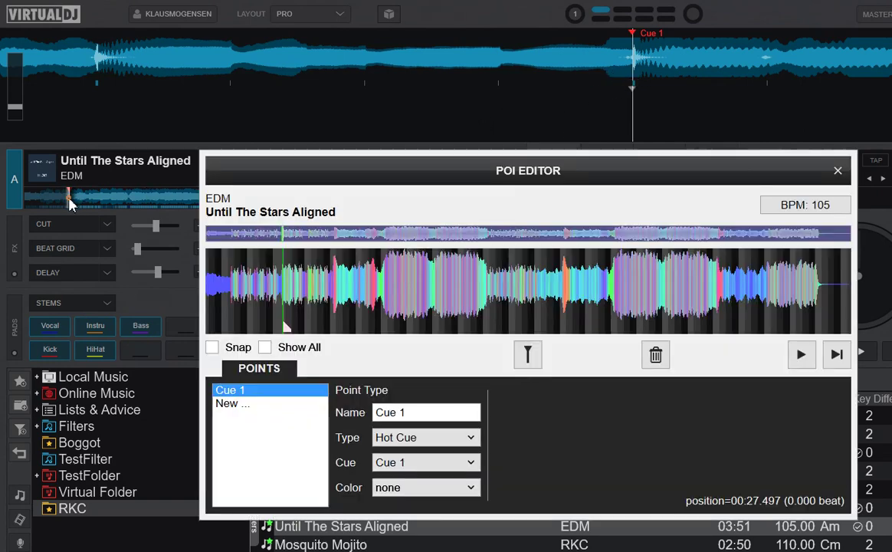
pyautogui.moveTo(525, 182); pyautogui.dragTo(415, 103)
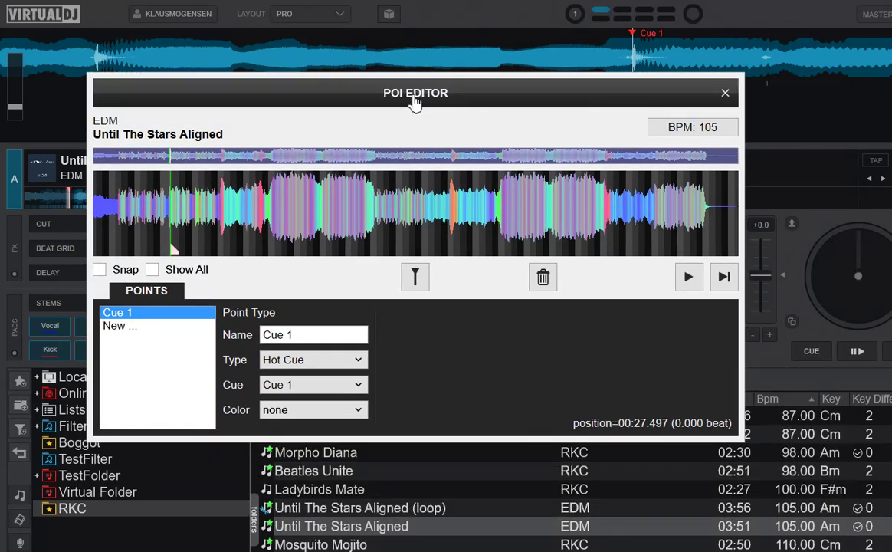
pyautogui.click(135, 327)
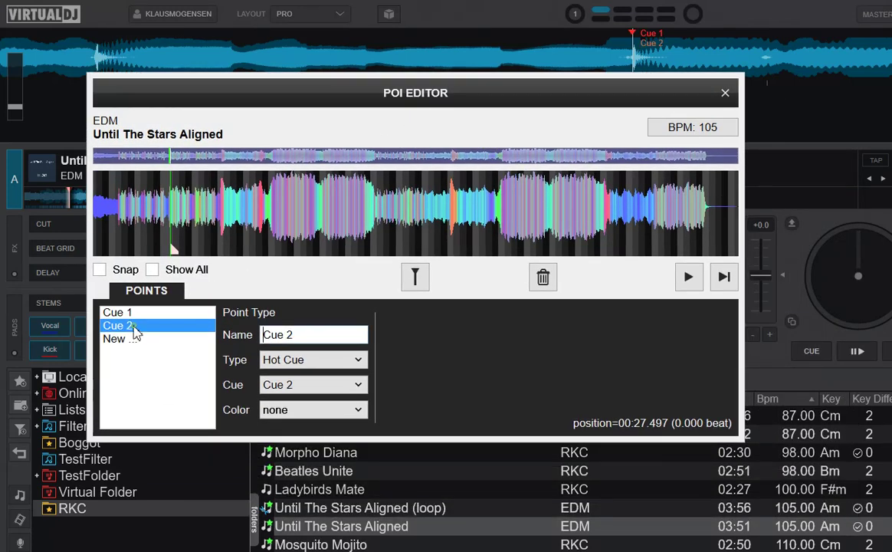
pyautogui.doubleClick(313, 335)
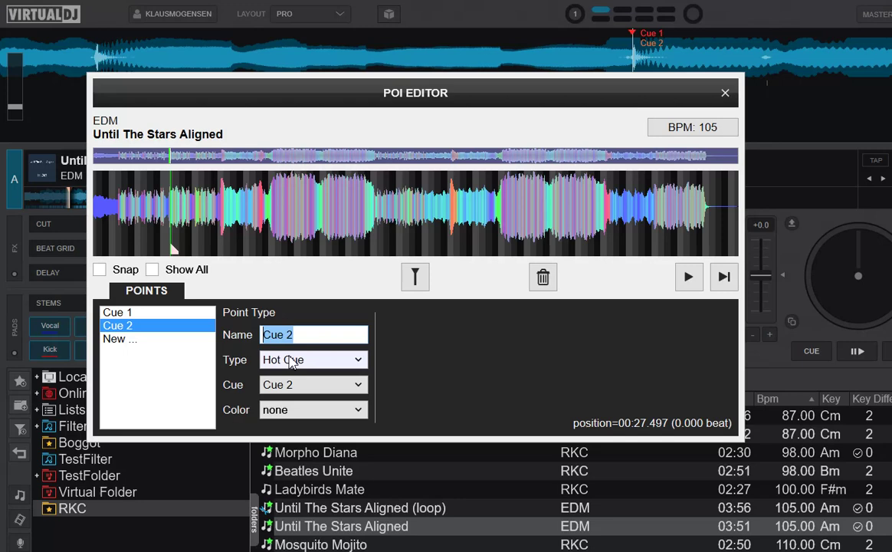
pyautogui.write('Vocals OFF')
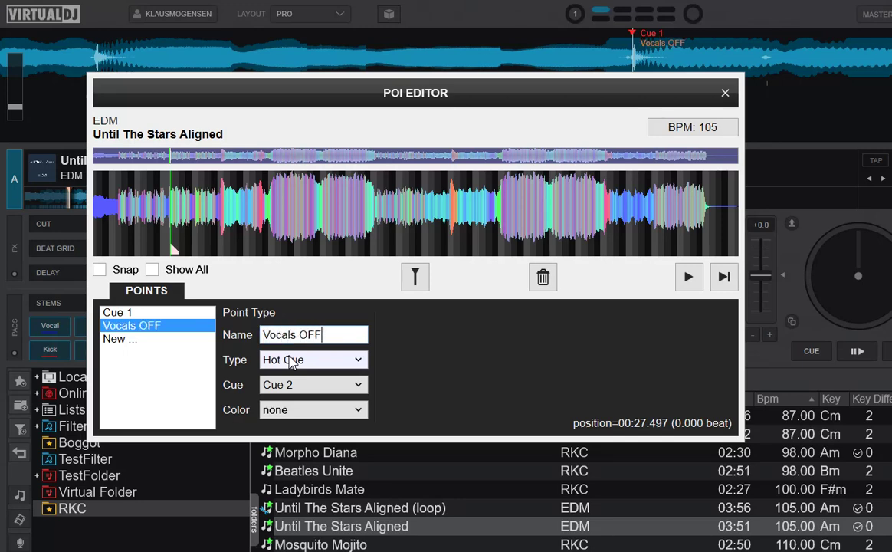
# - Make the point a marker-only Action running the macro stem_pad 'vocal'
pyautogui.click(292, 362)
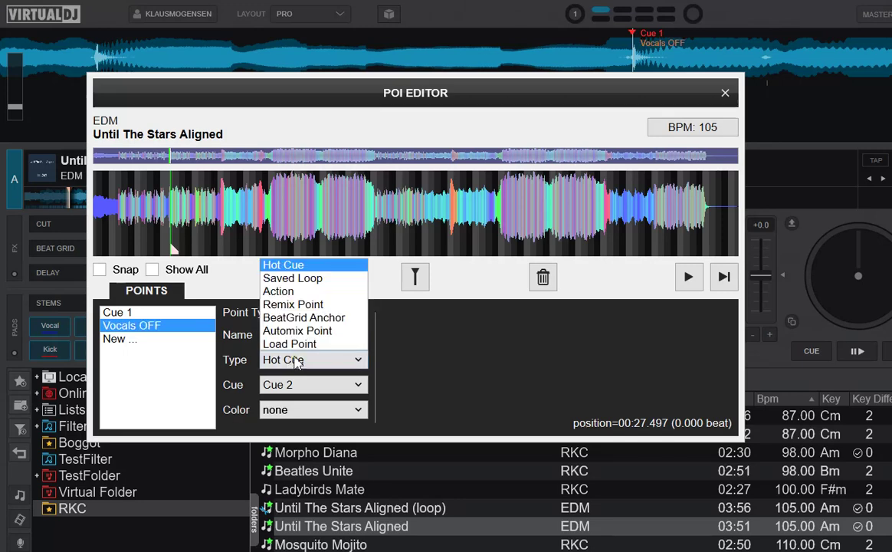
pyautogui.click(295, 294)
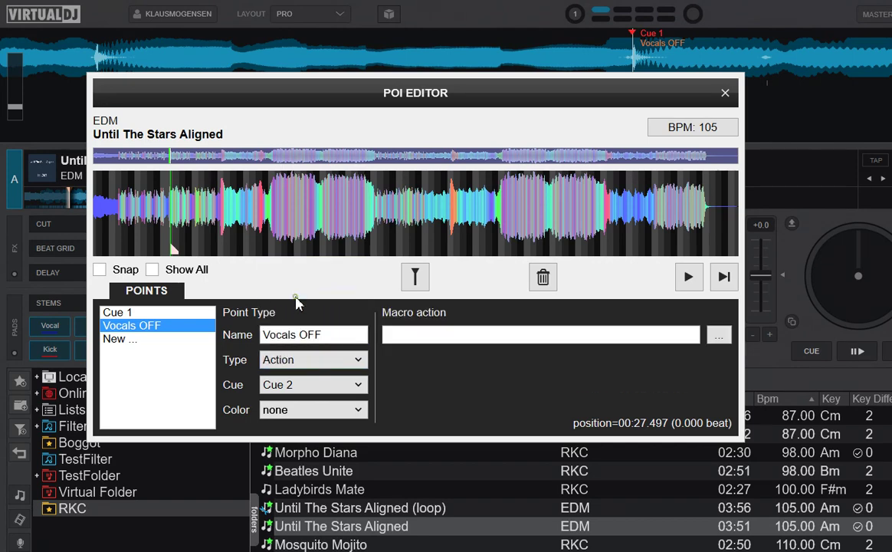
pyautogui.click(362, 390)
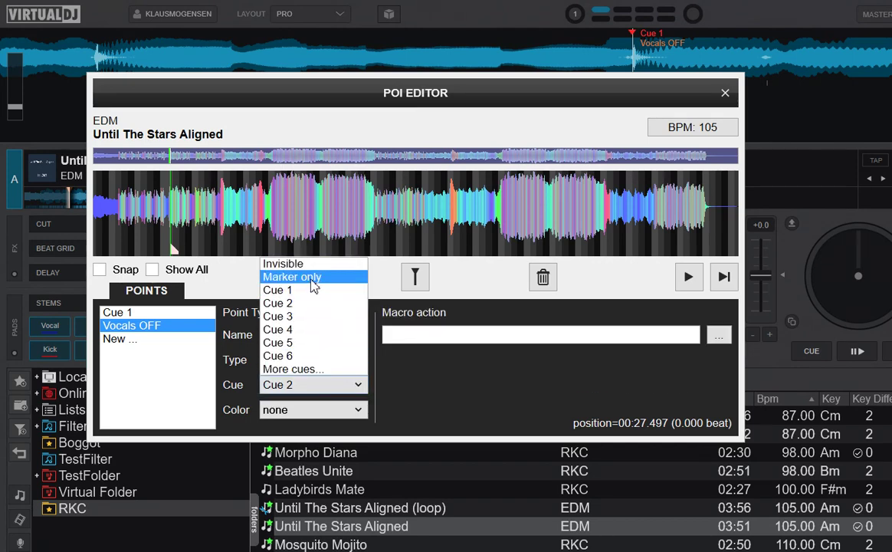
pyautogui.click(314, 278)
pyautogui.click(408, 336)
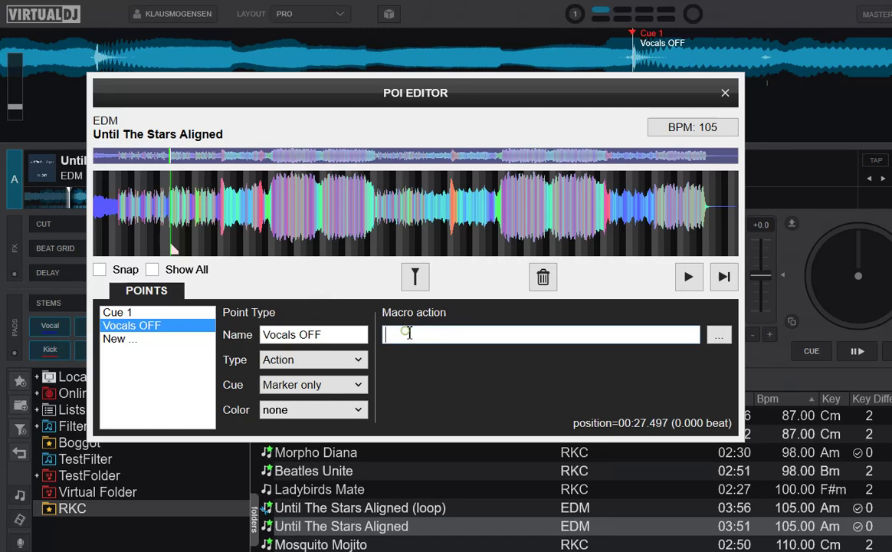
pyautogui.write("stem_pad 'vocal'")
# - Close the point editor, rewind before the markers, and unmute the vocal stem
pyautogui.click(725, 93)
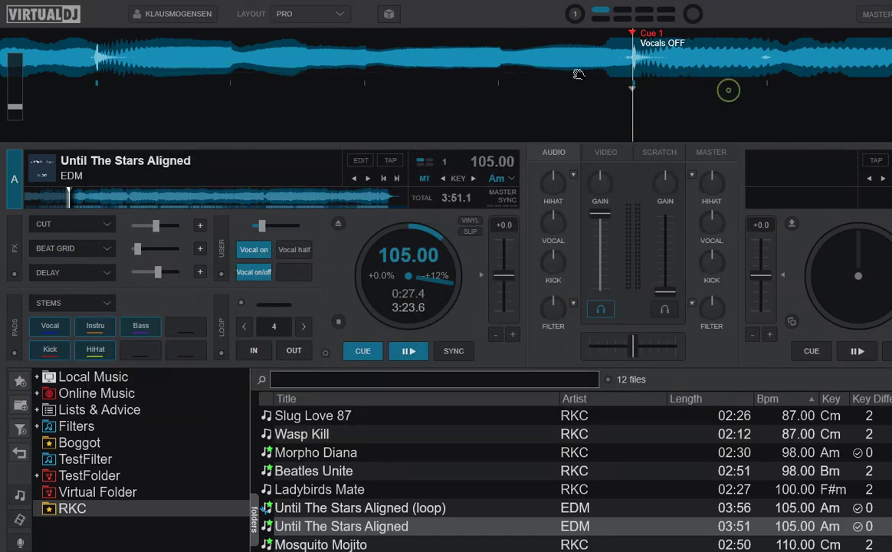
pyautogui.moveTo(475, 58); pyautogui.dragTo(683, 92)
pyautogui.click(55, 328)
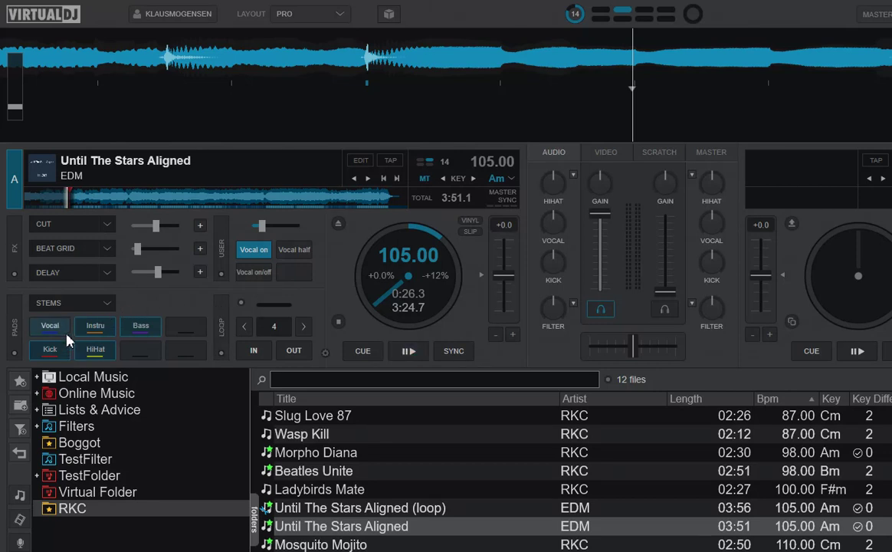
# - Replay from the Vocals OFF cue and scrub forward to about 0:29.7
pyautogui.click(376, 352)
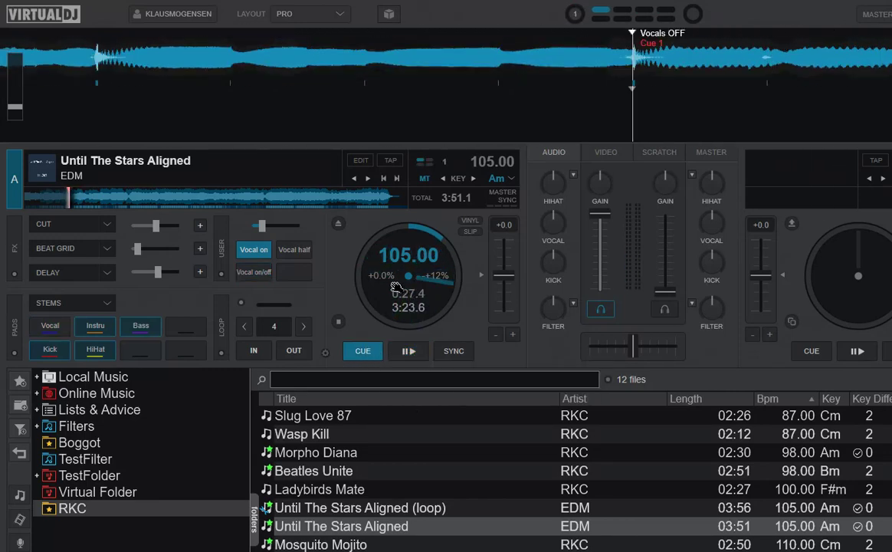
pyautogui.press('space')
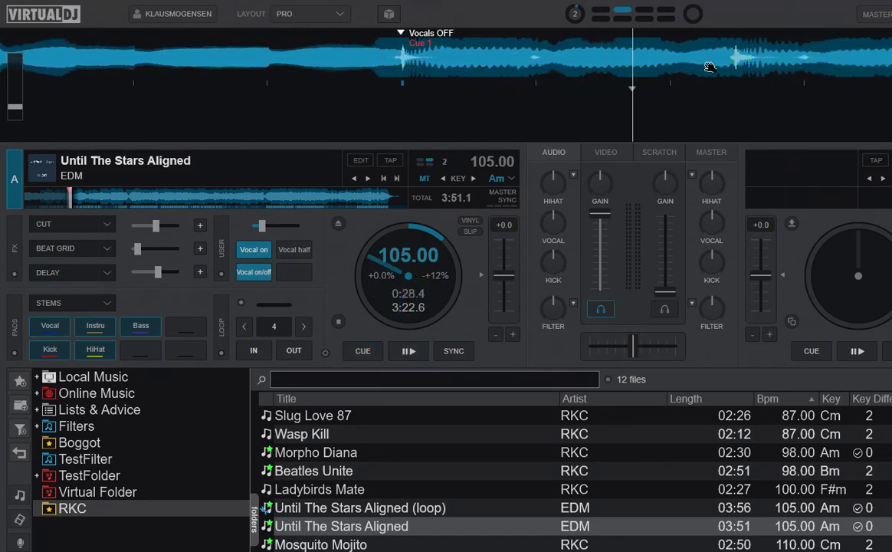
pyautogui.moveTo(706, 66); pyautogui.dragTo(483, 66)
pyautogui.moveTo(693, 71); pyautogui.dragTo(607, 71)
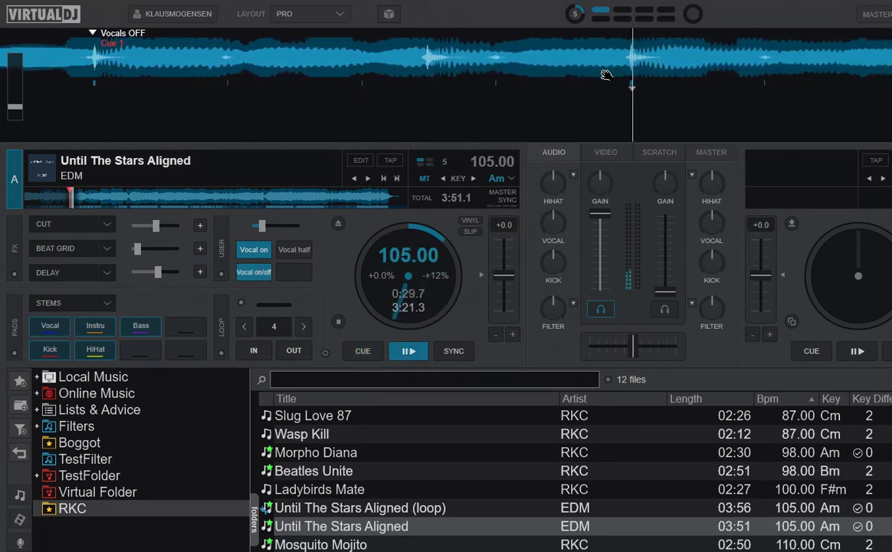
# - Add a new point at 0:29.8 in the POI Editor and name it Vocals ON
pyautogui.rightClick(84, 201)
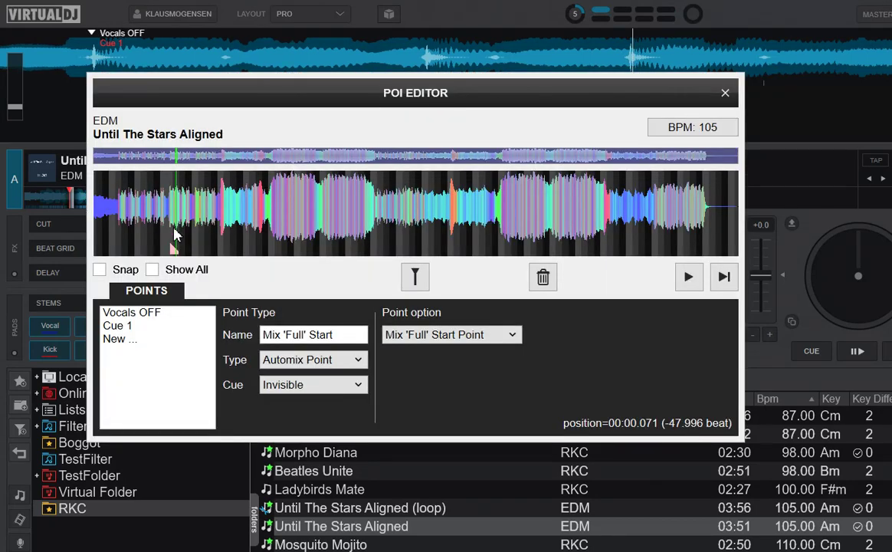
pyautogui.click(120, 341)
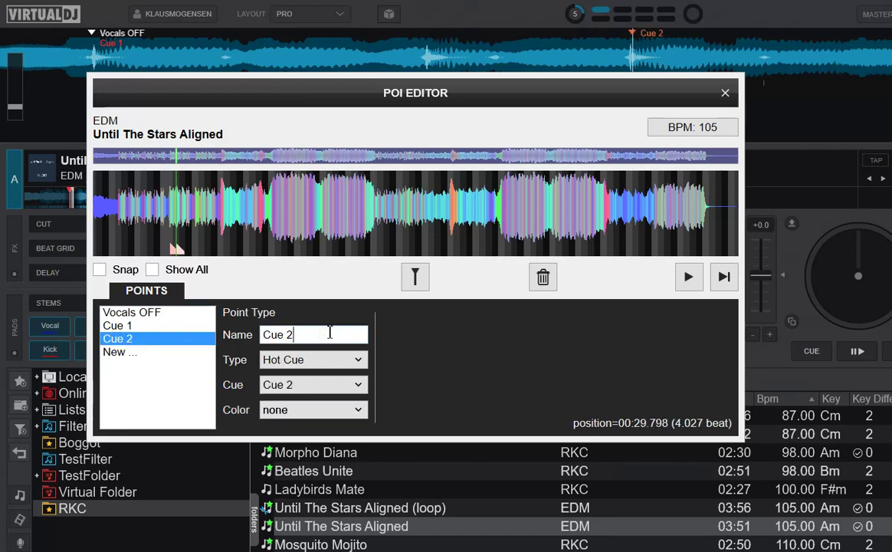
pyautogui.moveTo(300, 335); pyautogui.dragTo(262, 335)
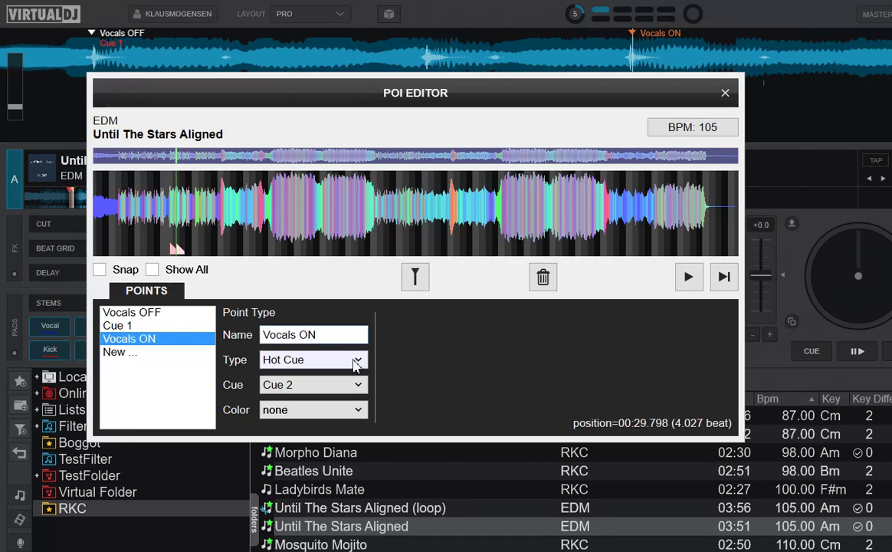
# - Make Vocals ON a marker-only Action with the pasted macro stem_pad 'vocal'
pyautogui.click(359, 365)
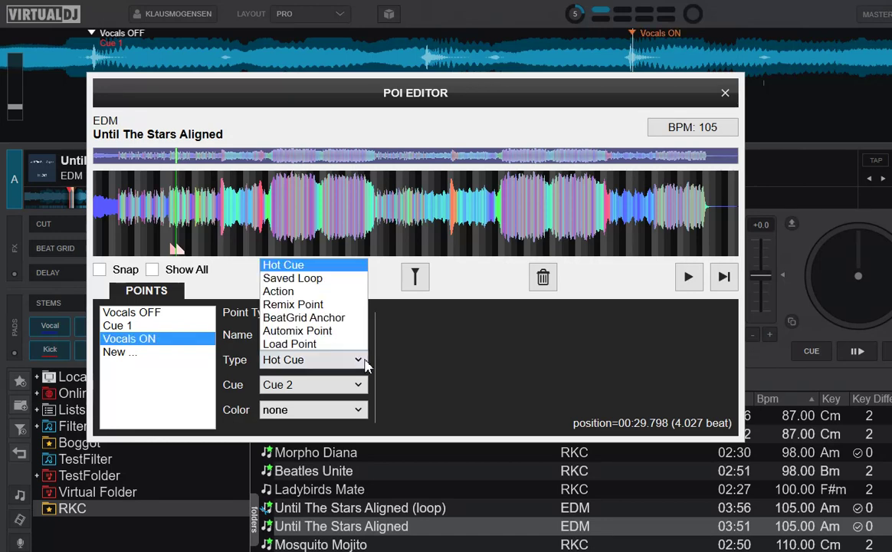
pyautogui.click(314, 292)
pyautogui.click(358, 386)
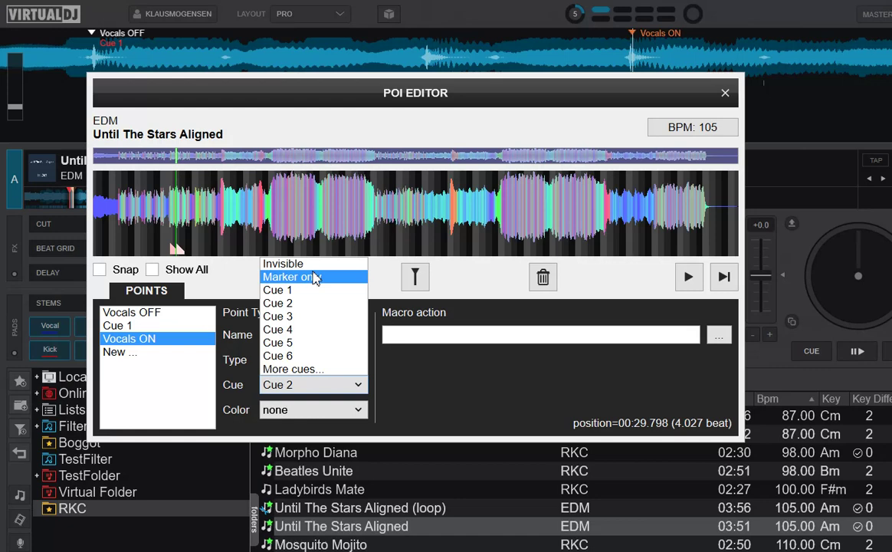
pyautogui.click(313, 277)
pyautogui.click(414, 334)
pyautogui.write("stem_pad 'vocal'")
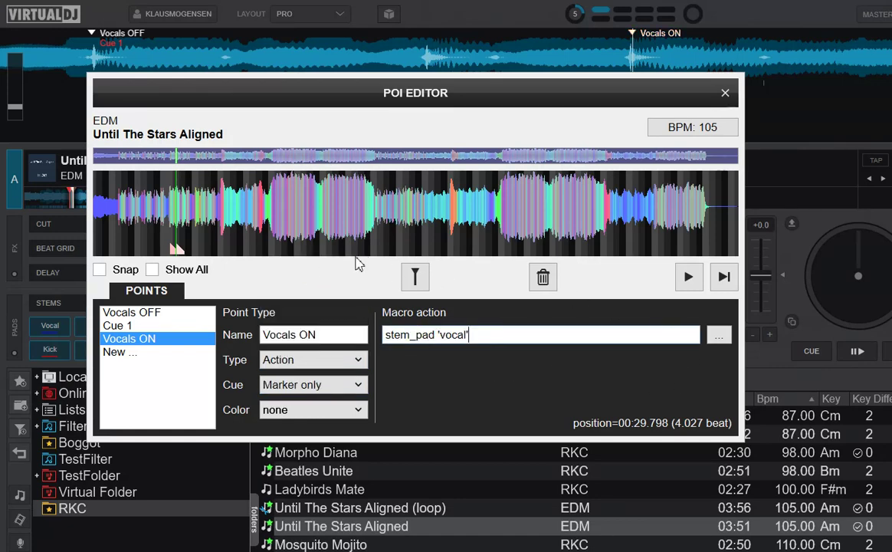
# - Mute vocals before Vocals ON, play through it to hear them return, then cue back
pyautogui.click(725, 93)
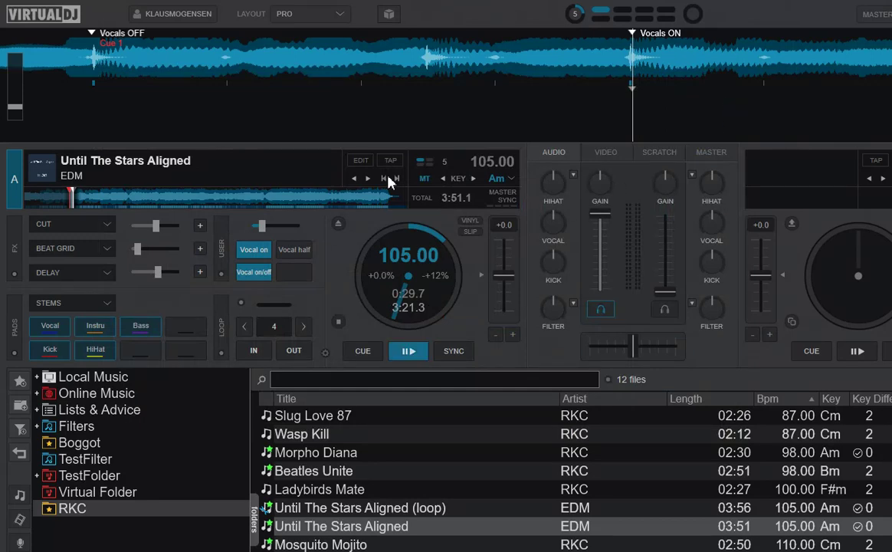
pyautogui.moveTo(191, 83)
pyautogui.mouseDown()
pyautogui.moveTo(304, 97)
pyautogui.moveTo(314, 70)
pyautogui.moveTo(531, 94)
pyautogui.moveTo(557, 73)
pyautogui.moveTo(671, 90)
pyautogui.mouseUp()
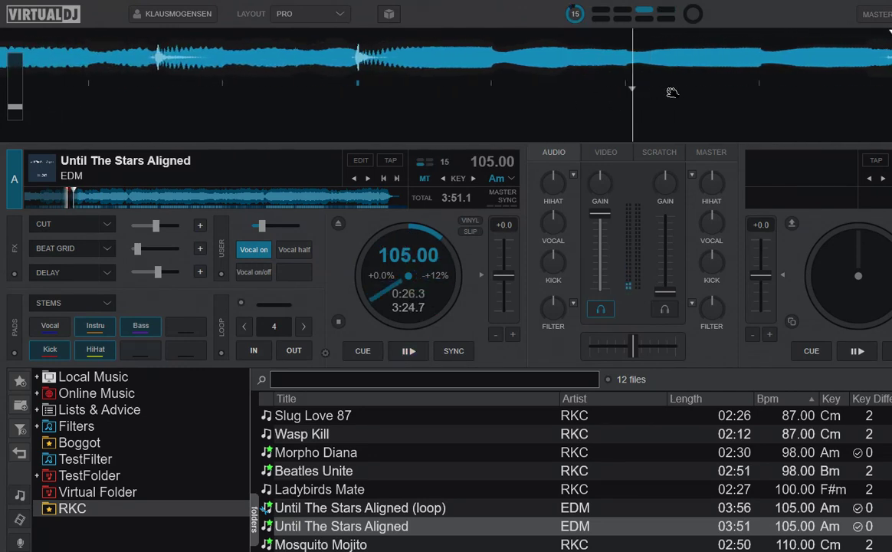
pyautogui.click(57, 331)
pyautogui.moveTo(337, 82); pyautogui.dragTo(405, 109)
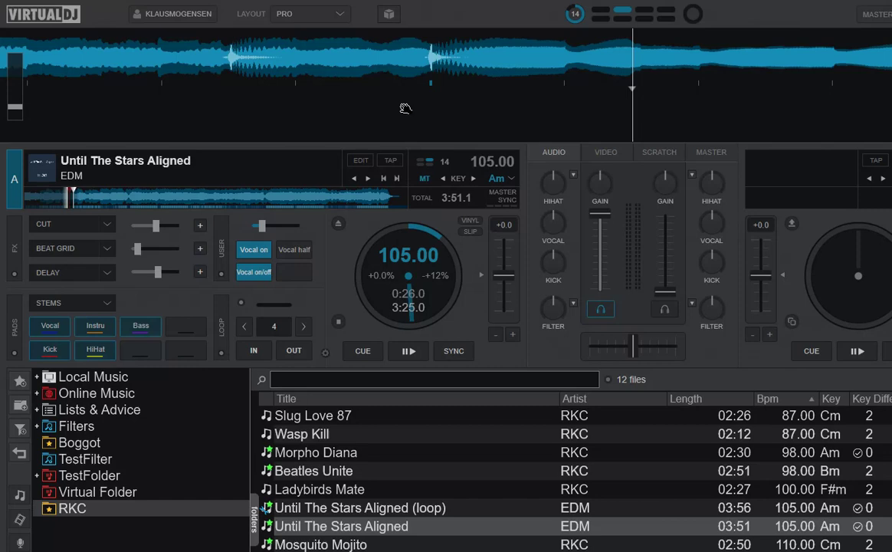
pyautogui.click(408, 351)
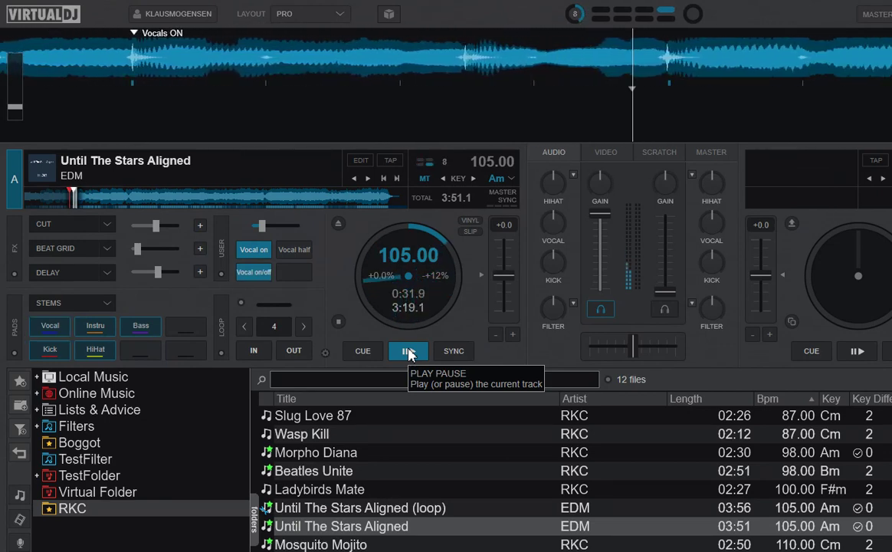
pyautogui.click(368, 358)
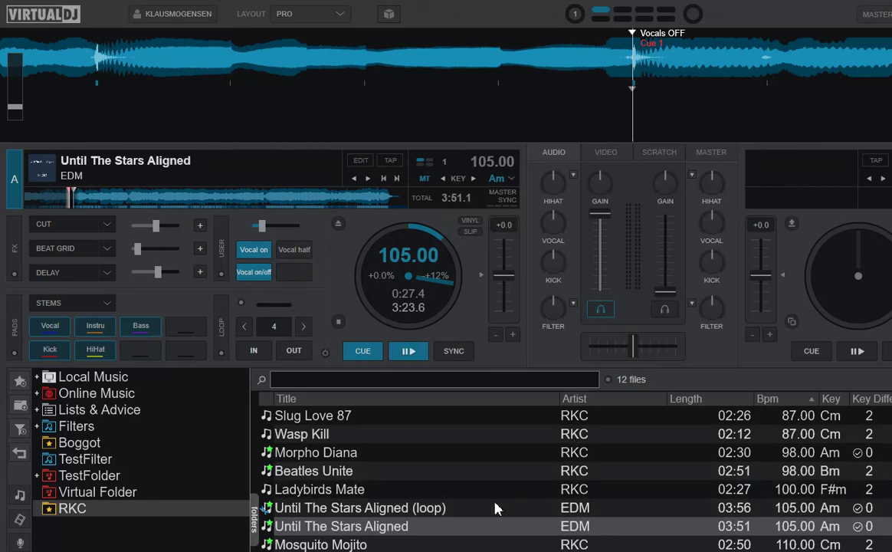
# - Load Until The Stars Aligned (loop) onto deck A, then open and close its Track Cleaner
pyautogui.click(447, 508)
pyautogui.moveTo(447, 508); pyautogui.dragTo(368, 266)
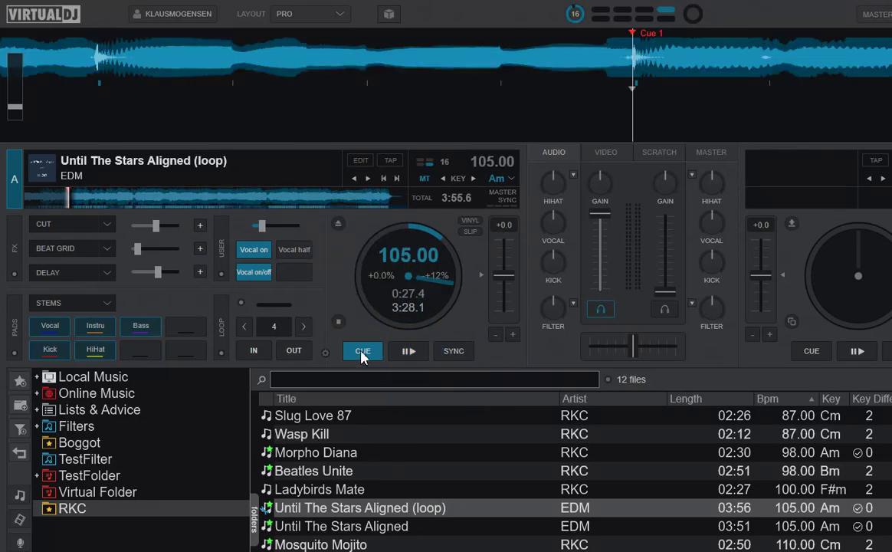
pyautogui.rightClick(420, 508)
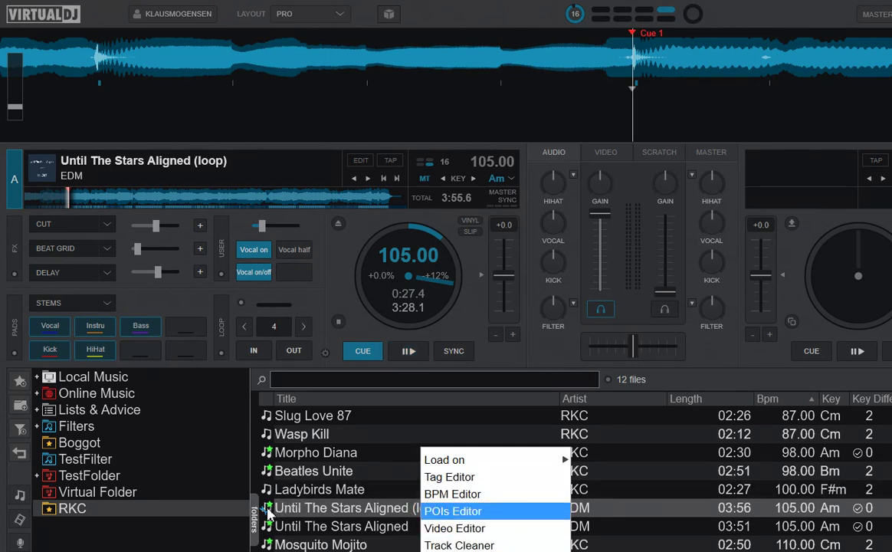
pyautogui.click(431, 543)
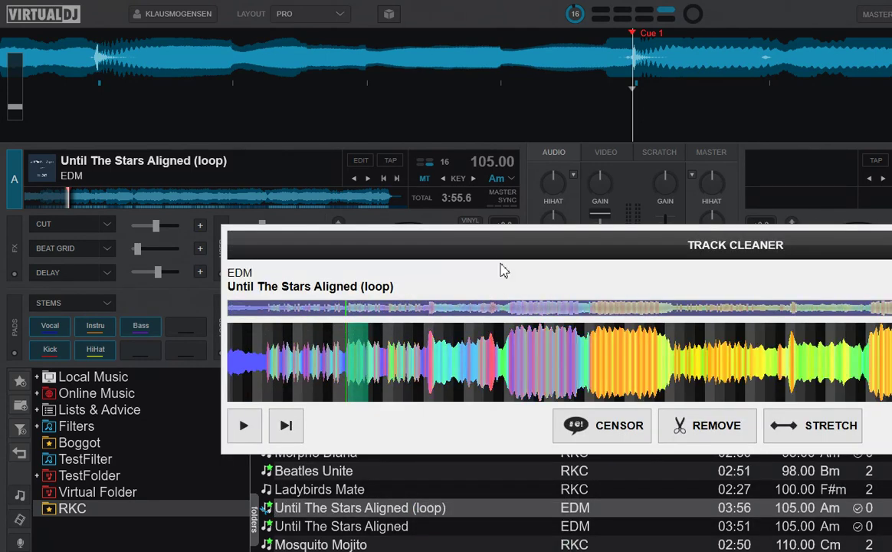
pyautogui.moveTo(500, 257); pyautogui.dragTo(279, 222)
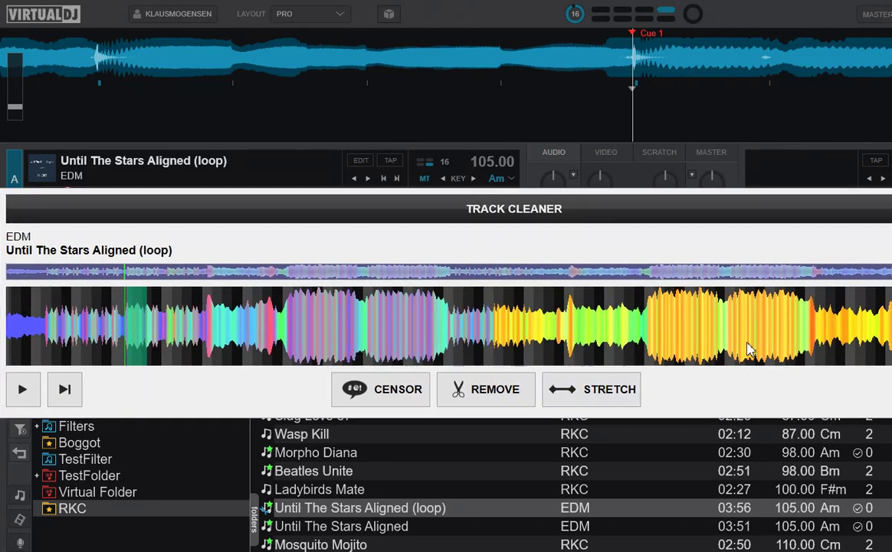
pyautogui.press('Escape')
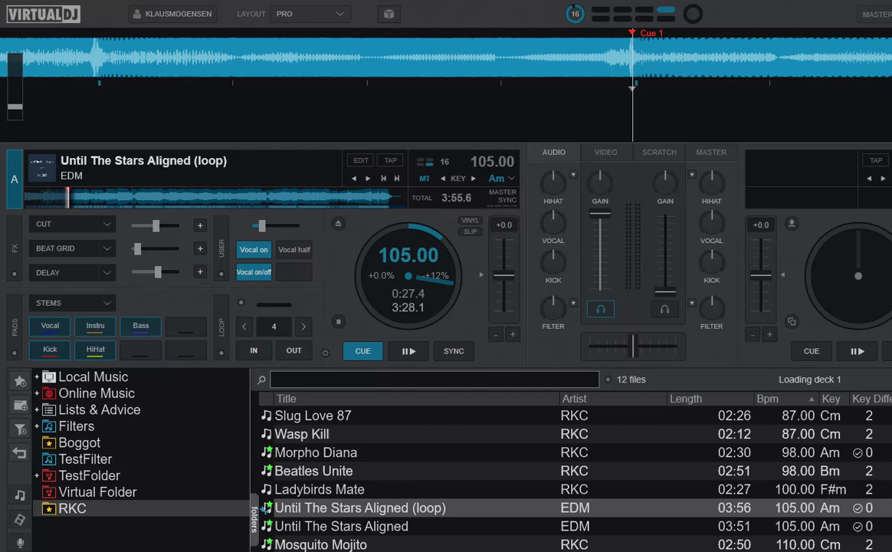
pyautogui.click(421, 350)
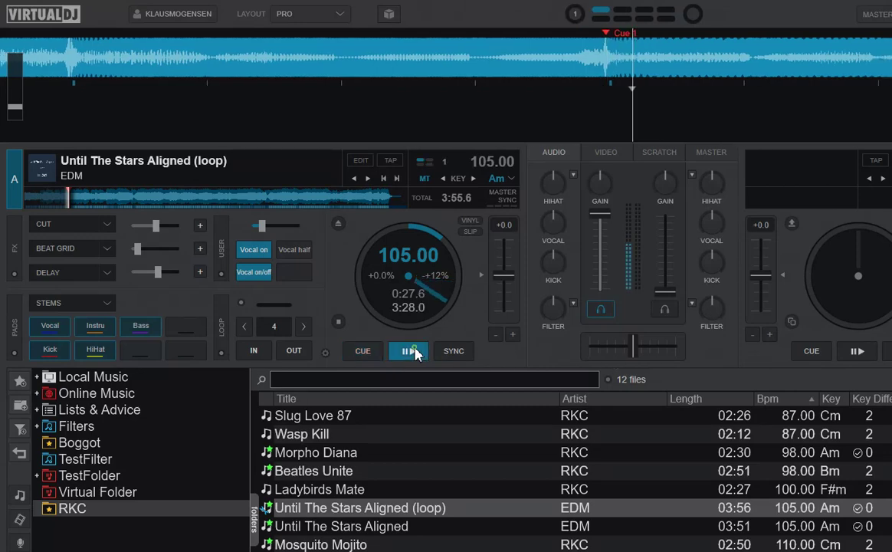
pyautogui.click(370, 356)
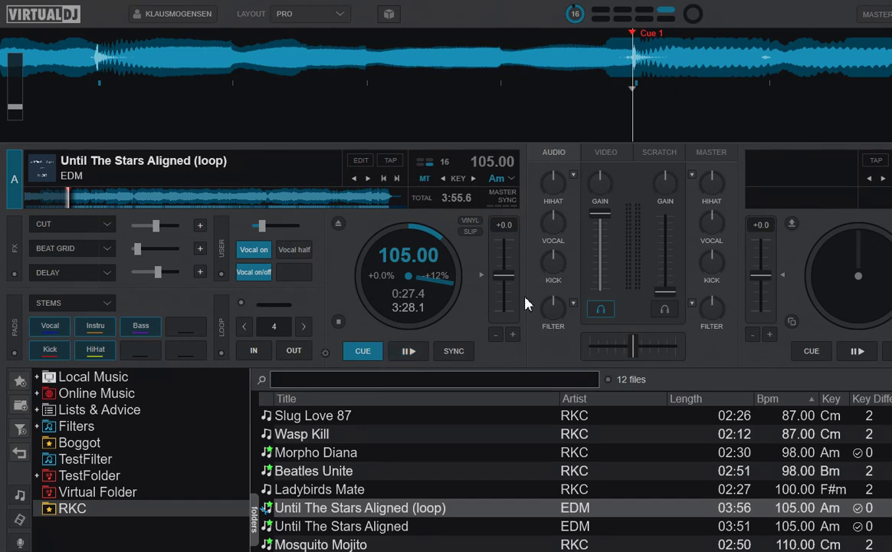
# - Add a new Action point at Cue 1's position and name it Voc+Ins OFF
pyautogui.rightClick(74, 201)
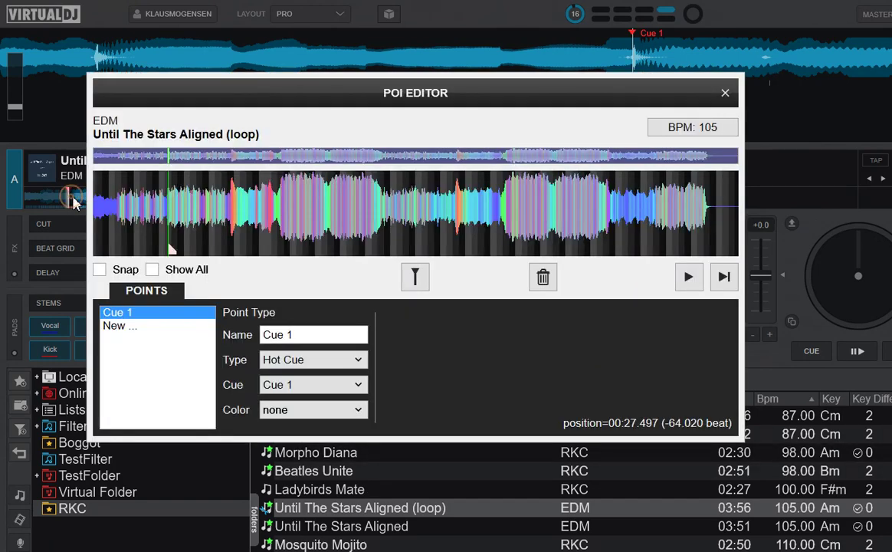
pyautogui.click(130, 328)
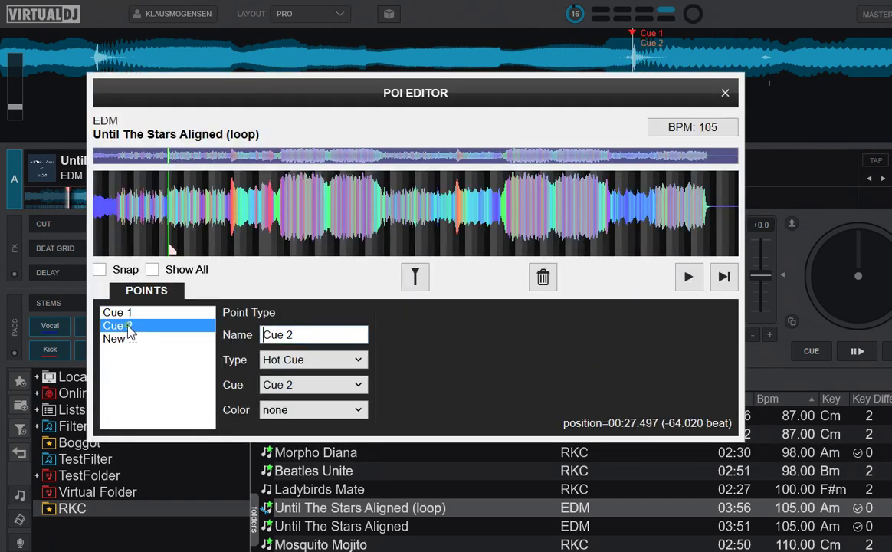
pyautogui.click(358, 359)
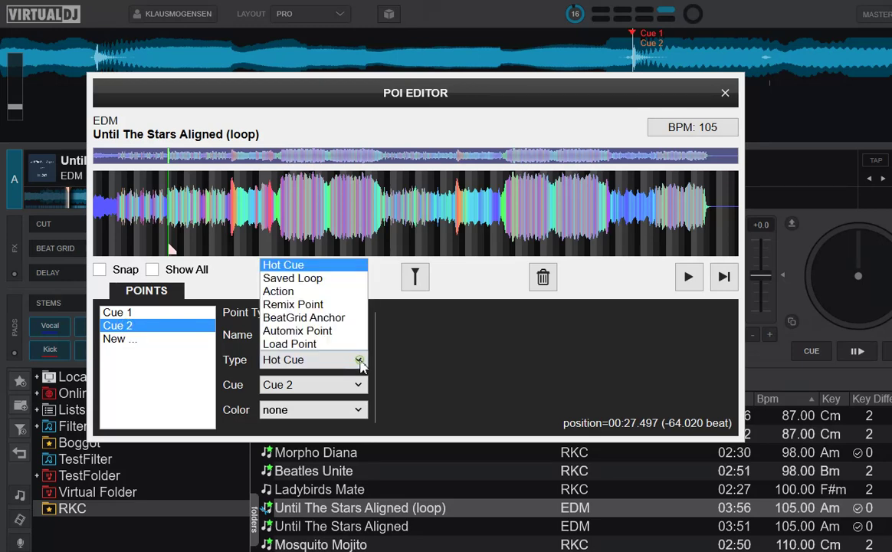
pyautogui.click(297, 298)
pyautogui.doubleClick(305, 334)
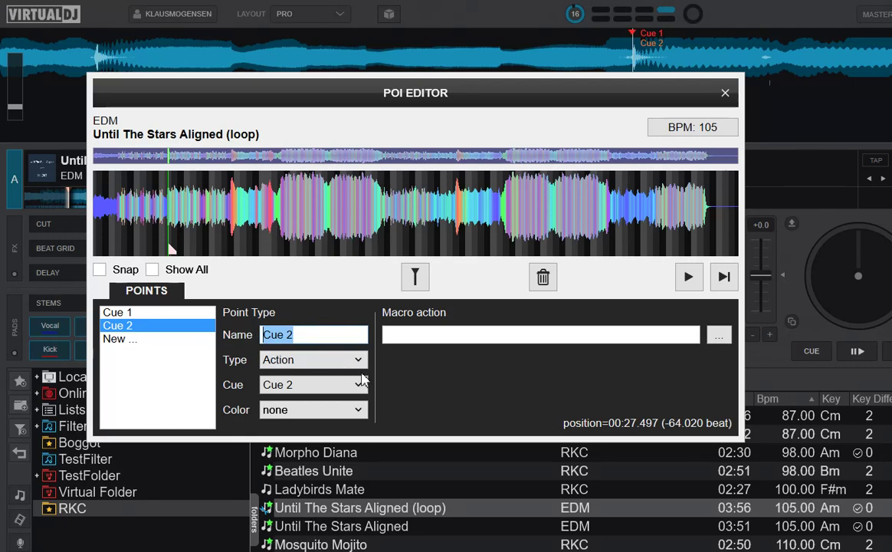
pyautogui.write('Voc+Ins OFF')
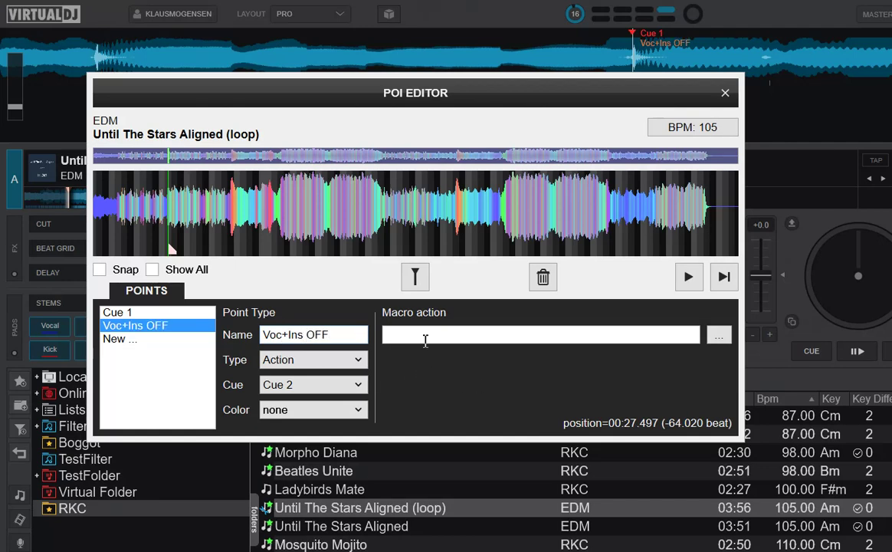
# - Enter the macro stem_pad 'vocal' & stem_pad 'instru' for the point
pyautogui.click(422, 338)
pyautogui.write("stem_pad 'vocal'")
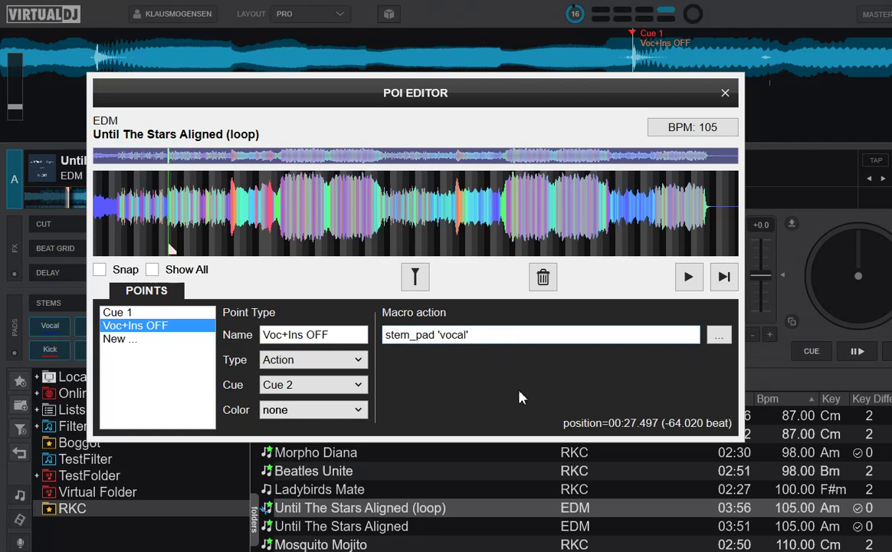
pyautogui.write(' &')
pyautogui.write("stem_pad 'vocal'")
pyautogui.press('Left')
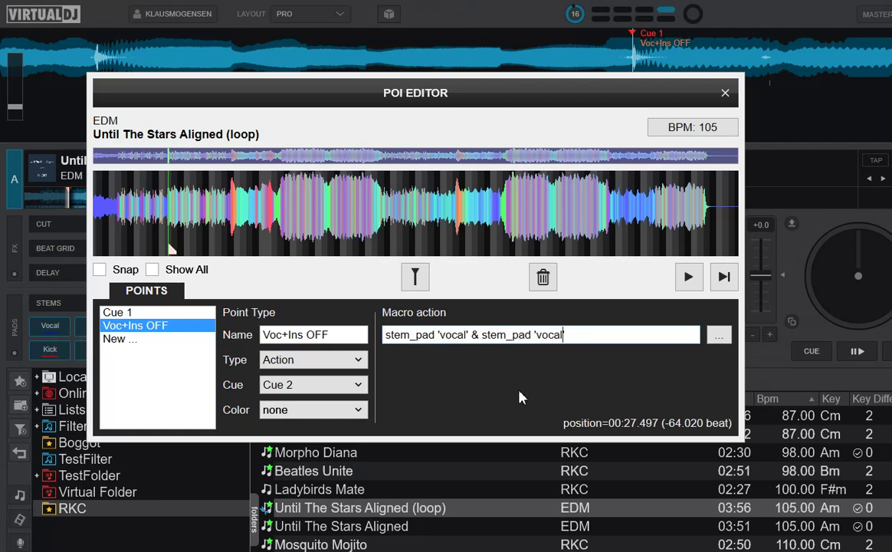
pyautogui.hotkey('shift', 'Left')
pyautogui.hotkey('shift', 'Left')
pyautogui.hotkey('shift', 'Left')
pyautogui.hotkey('shift', 'Left')
pyautogui.hotkey('shift', 'Left')
pyautogui.press('BackSpace')
pyautogui.write("instru'")
pyautogui.hotkey('shift', 'Left')
pyautogui.hotkey('shift', 'Left')
pyautogui.hotkey('shift', 'Left')
pyautogui.hotkey('shift', 'Left')
pyautogui.hotkey('shift', 'Left')
pyautogui.hotkey('shift', 'Left')
pyautogui.hotkey('shift', 'Left')
pyautogui.hotkey('shift', 'Left')
pyautogui.hotkey('shift', 'Left')
pyautogui.hotkey('shift', 'Left')
pyautogui.hotkey('shift', 'Left')
pyautogui.hotkey('shift', 'Left')
pyautogui.hotkey('shift', 'Left')
pyautogui.hotkey('shift', 'Left')
pyautogui.hotkey('shift', 'Left')
pyautogui.hotkey('shift', 'Left')
pyautogui.hotkey('shift', 'Left')
pyautogui.hotkey('shift', 'Left')
pyautogui.hotkey('shift', 'Left')
pyautogui.hotkey('shift', 'Left')
pyautogui.hotkey('shift', 'Left')
pyautogui.hotkey('shift', 'Left')
pyautogui.hotkey('shift', 'Left')
pyautogui.hotkey('shift', 'Left')
pyautogui.hotkey('shift', 'Left')
pyautogui.hotkey('ctrl', 'c')
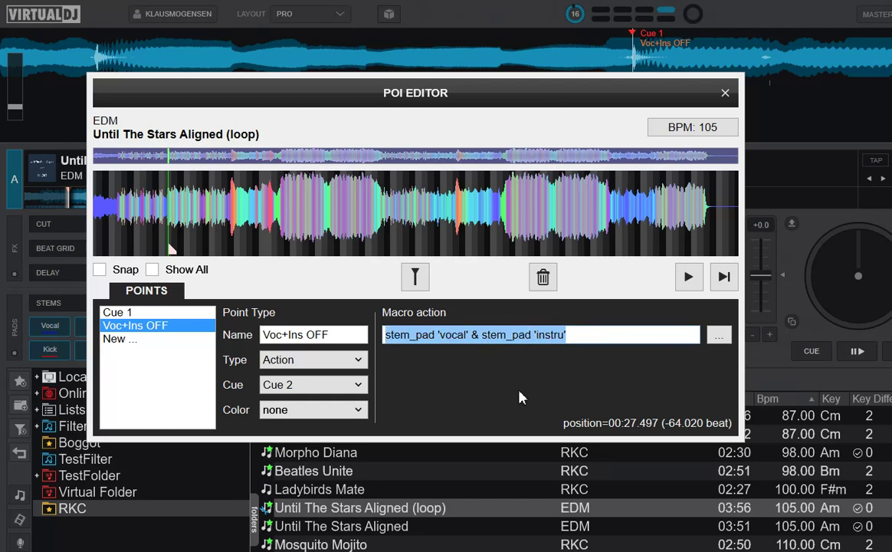
# - Set the point to display as a marker only and close the editor
pyautogui.click(329, 384)
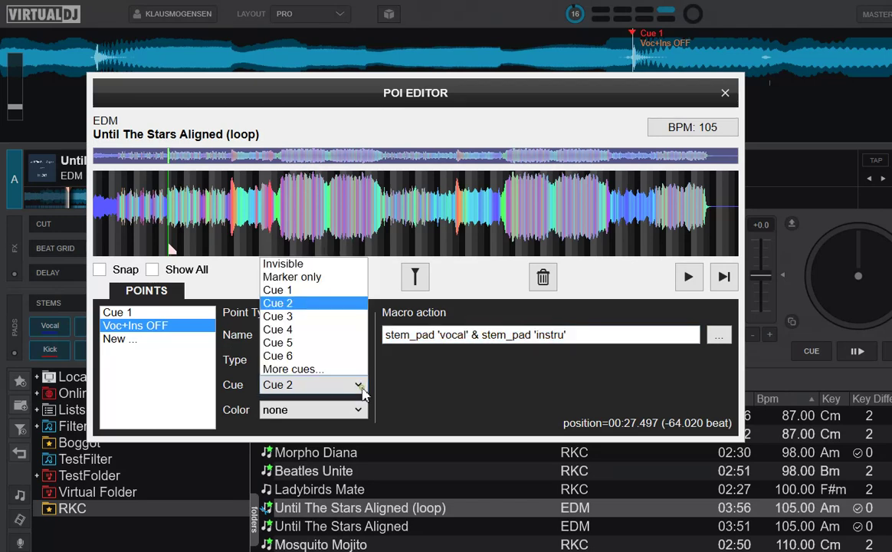
pyautogui.click(321, 277)
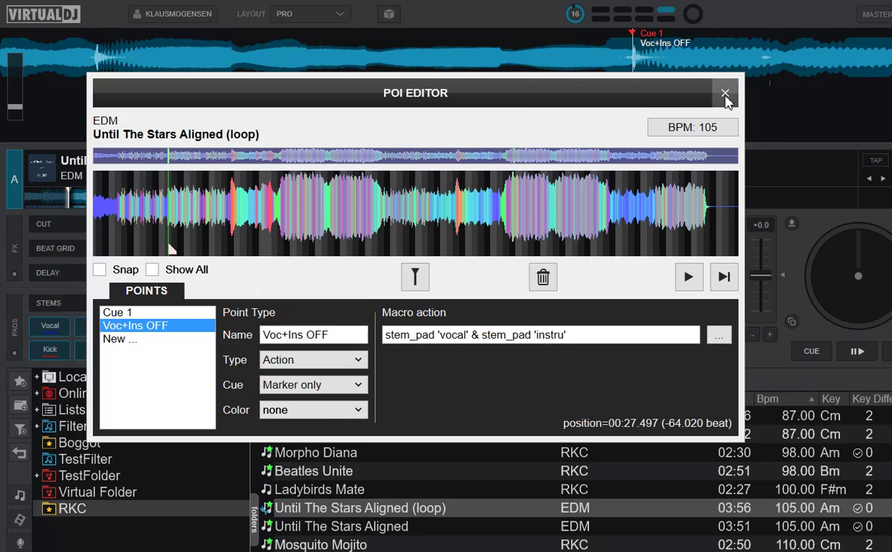
pyautogui.click(725, 94)
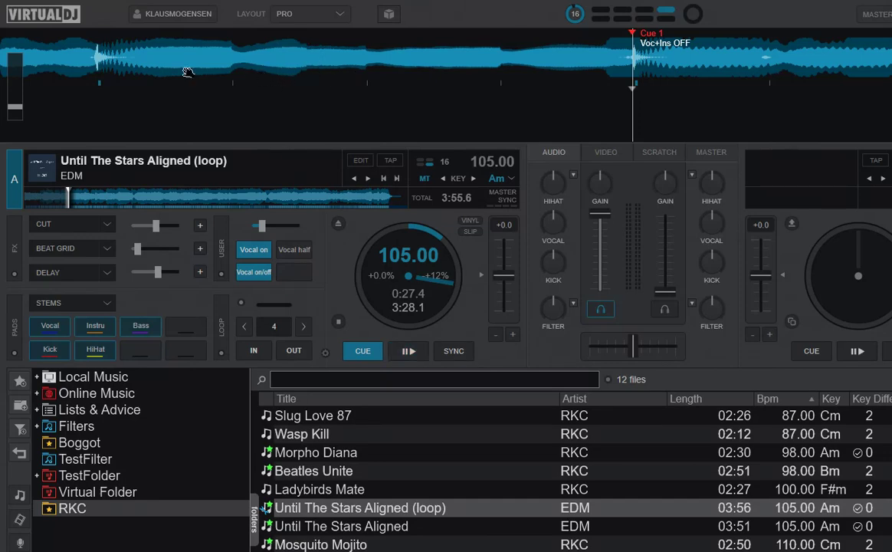
pyautogui.click(43, 188)
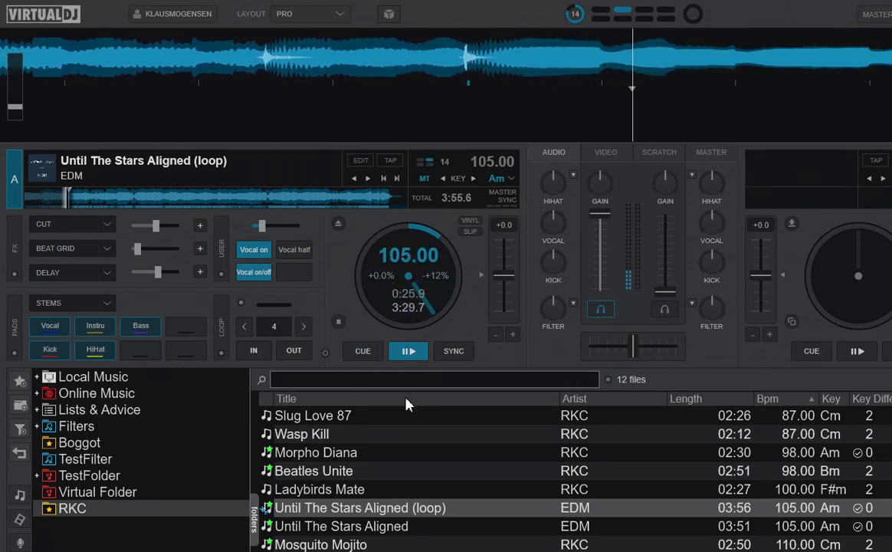
pyautogui.click(411, 353)
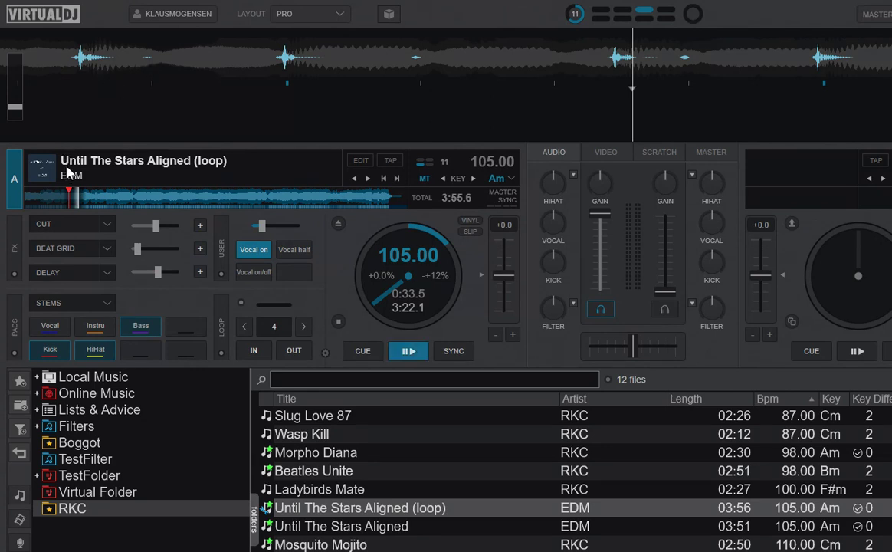
pyautogui.click(63, 196)
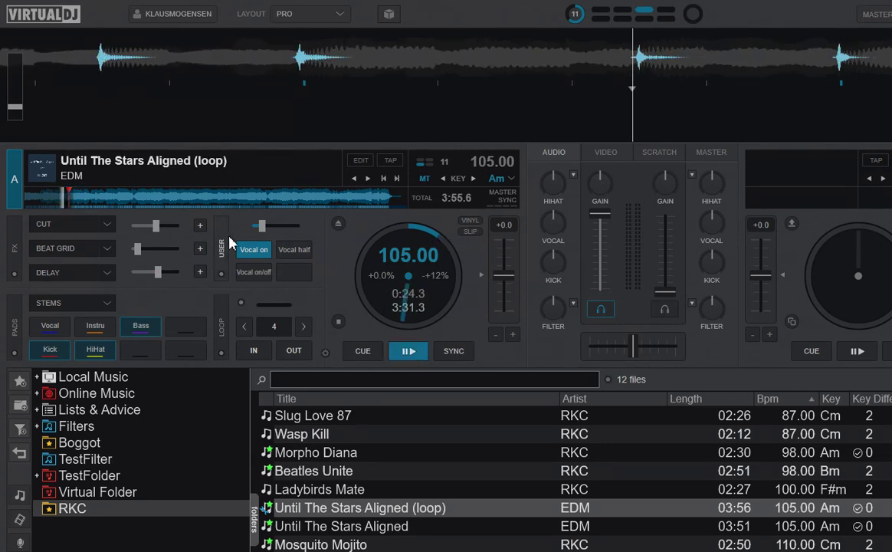
pyautogui.click(408, 352)
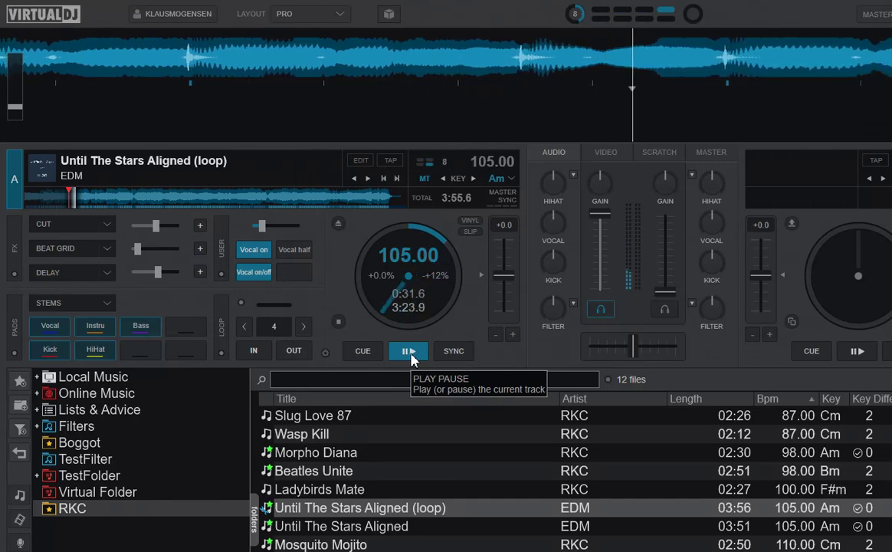
pyautogui.click(412, 359)
pyautogui.moveTo(589, 78); pyautogui.dragTo(689, 80)
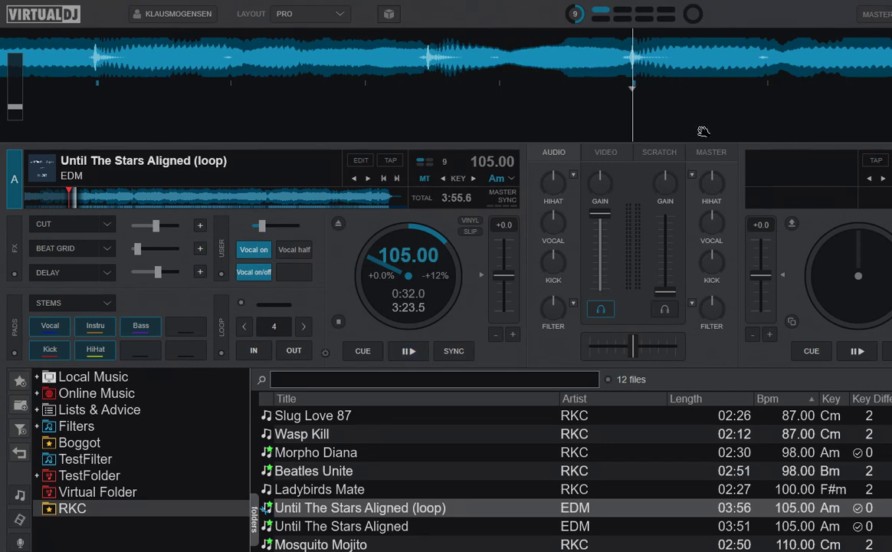
# - Add a new Action point at 0:32 named Voc+Ins ON
pyautogui.rightClick(80, 198)
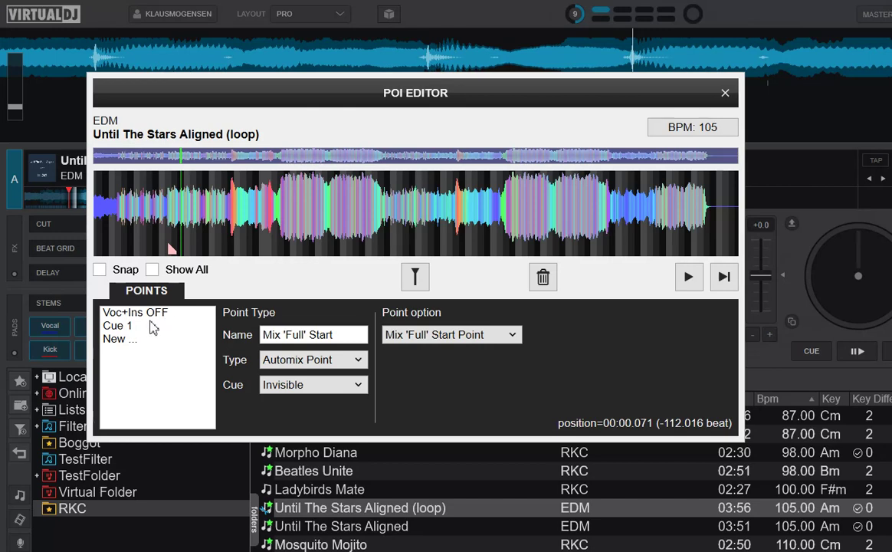
pyautogui.click(130, 341)
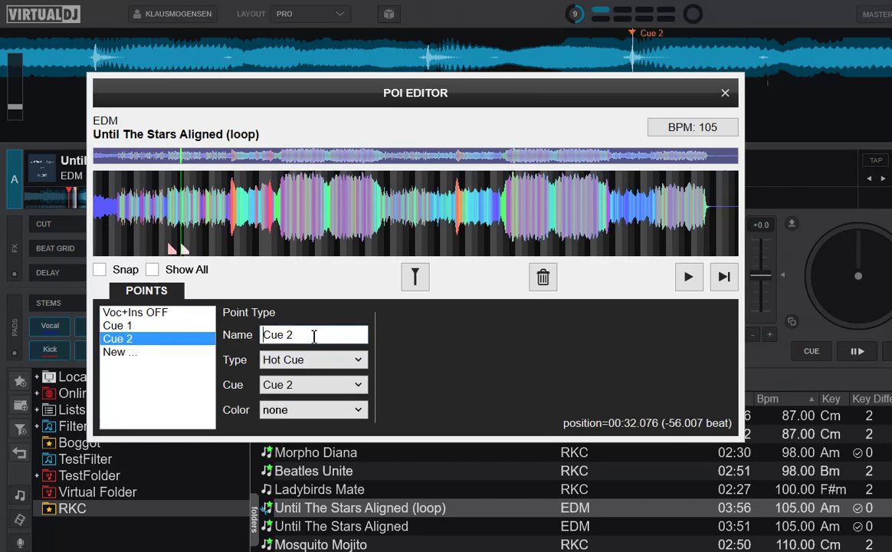
pyautogui.moveTo(313, 335); pyautogui.dragTo(227, 333)
pyautogui.write('Co')
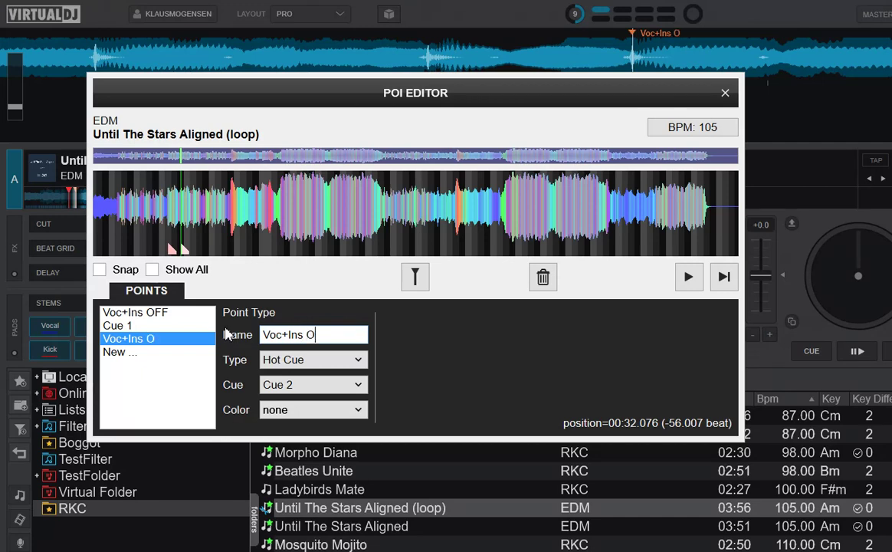
pyautogui.click(329, 359)
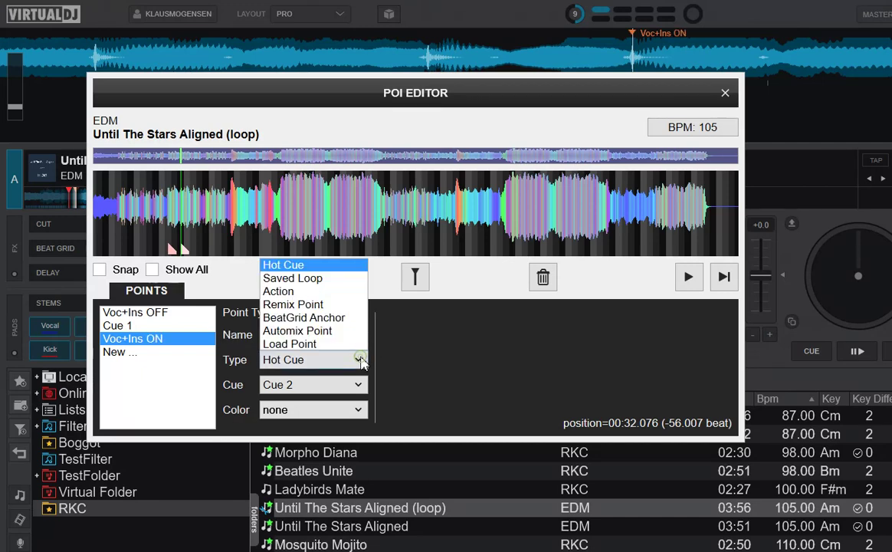
pyautogui.click(329, 294)
# - Paste the stem_pad 'vocal' & stem_pad 'instru' macro, set Marker only, and close
pyautogui.click(449, 333)
pyautogui.hotkey('ctrl', 'v')
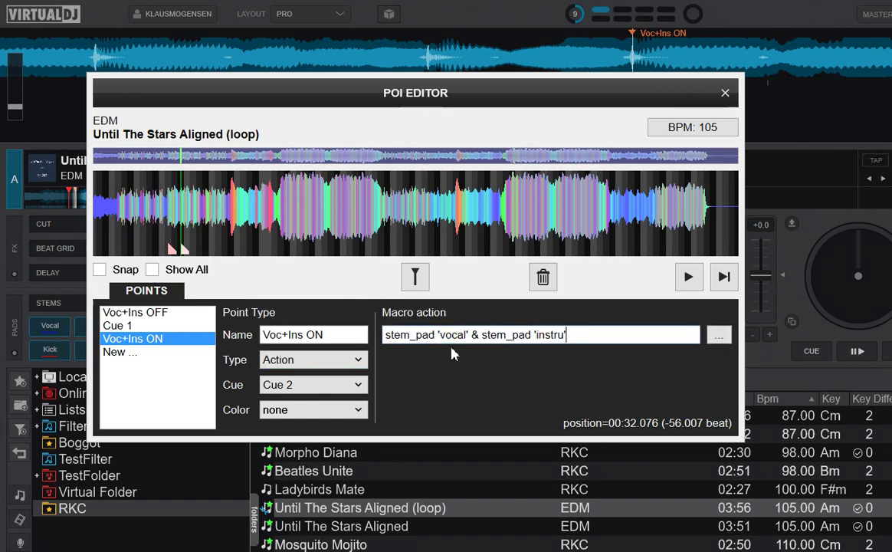
pyautogui.click(357, 384)
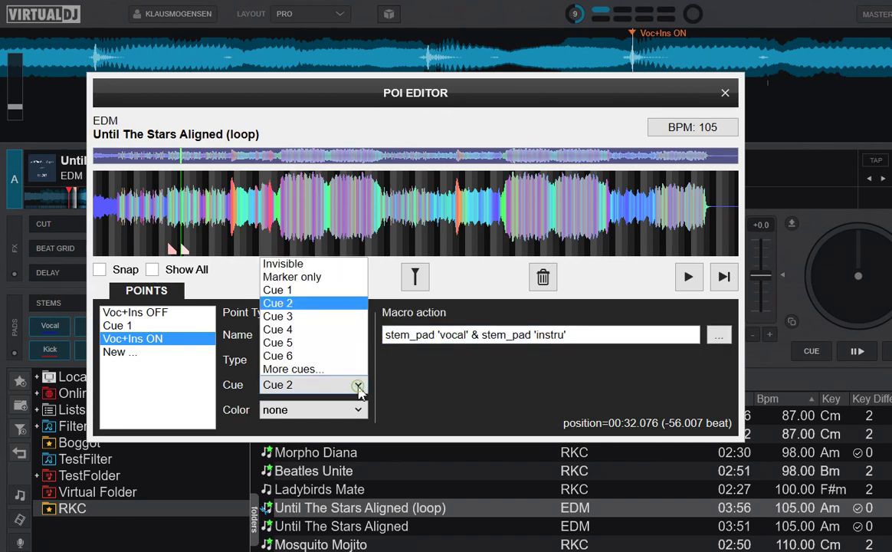
pyautogui.click(309, 281)
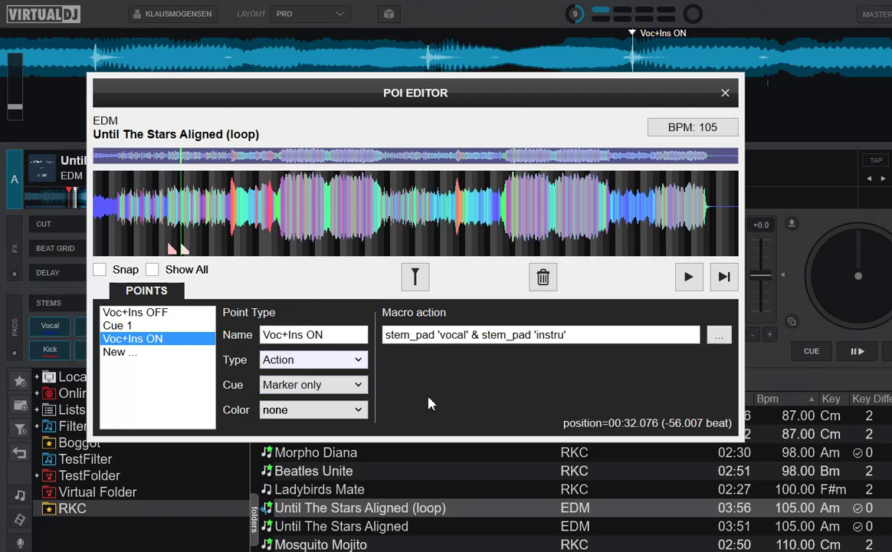
pyautogui.click(725, 93)
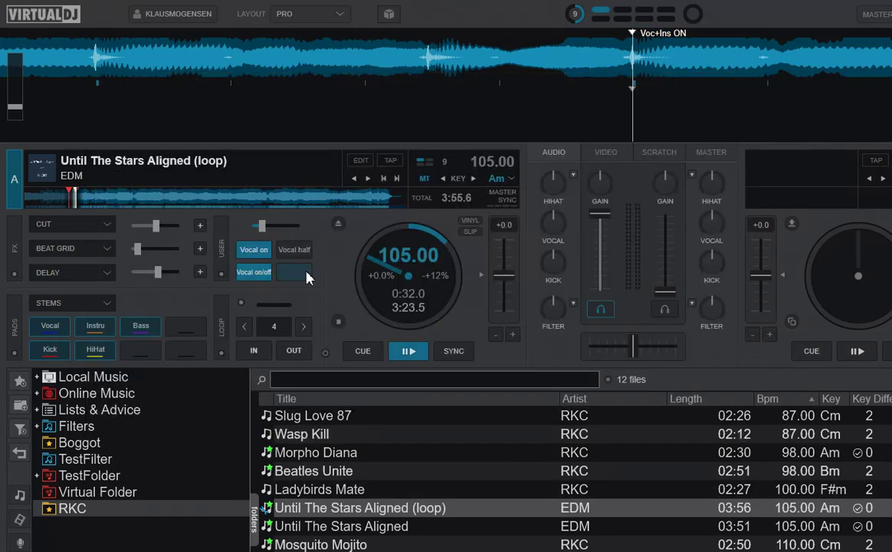
pyautogui.click(63, 201)
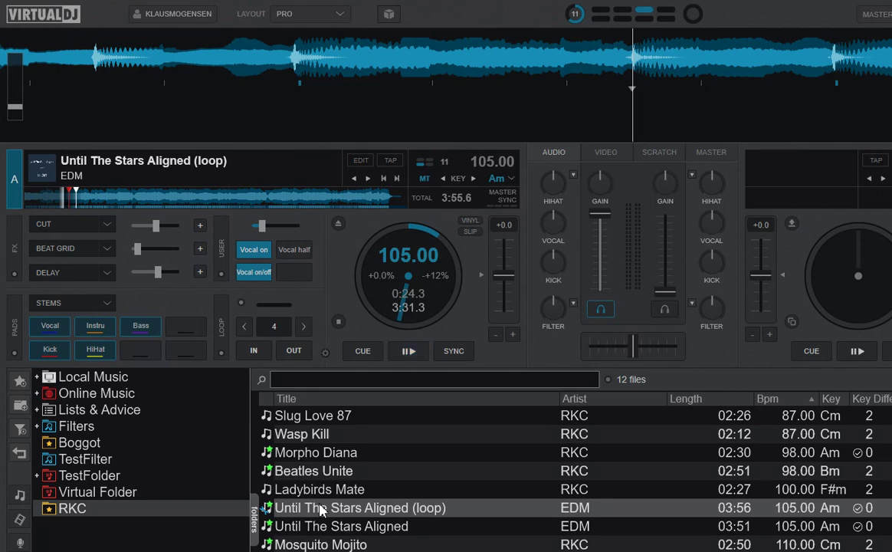
pyautogui.click(408, 350)
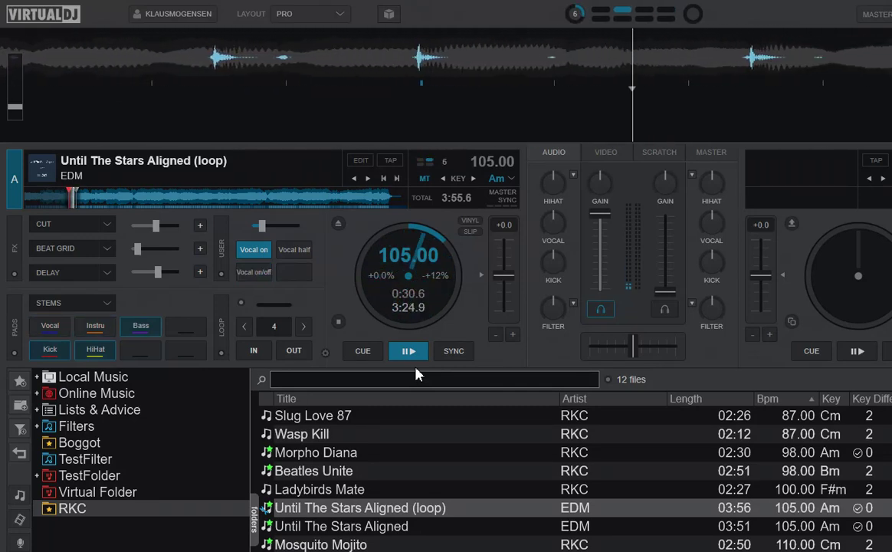
pyautogui.press('v')
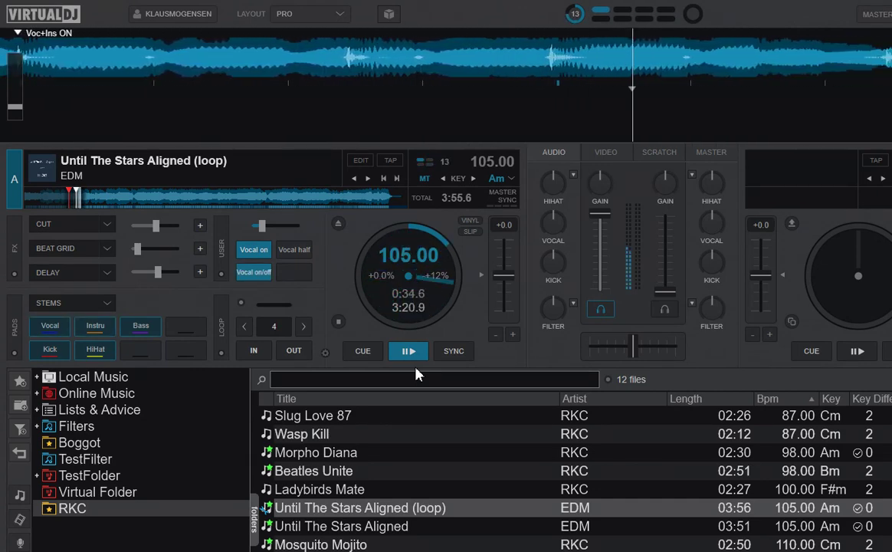
pyautogui.click(365, 357)
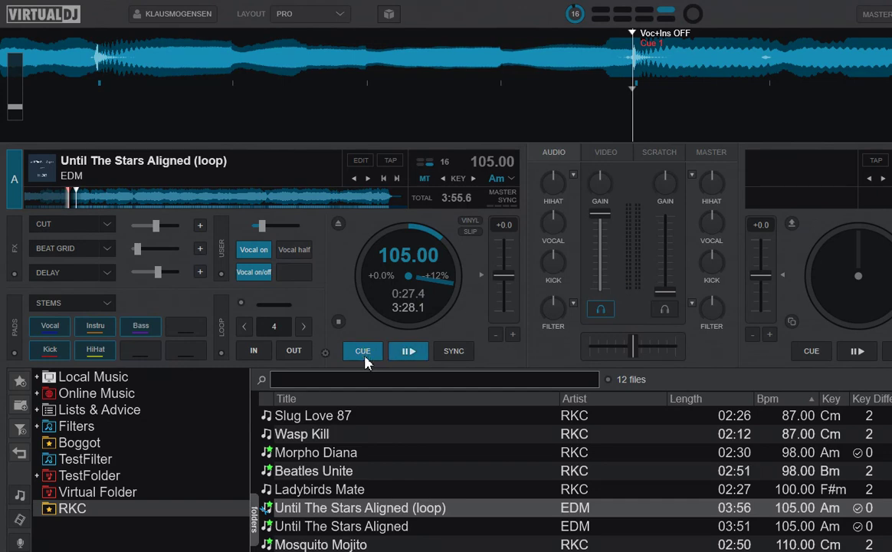